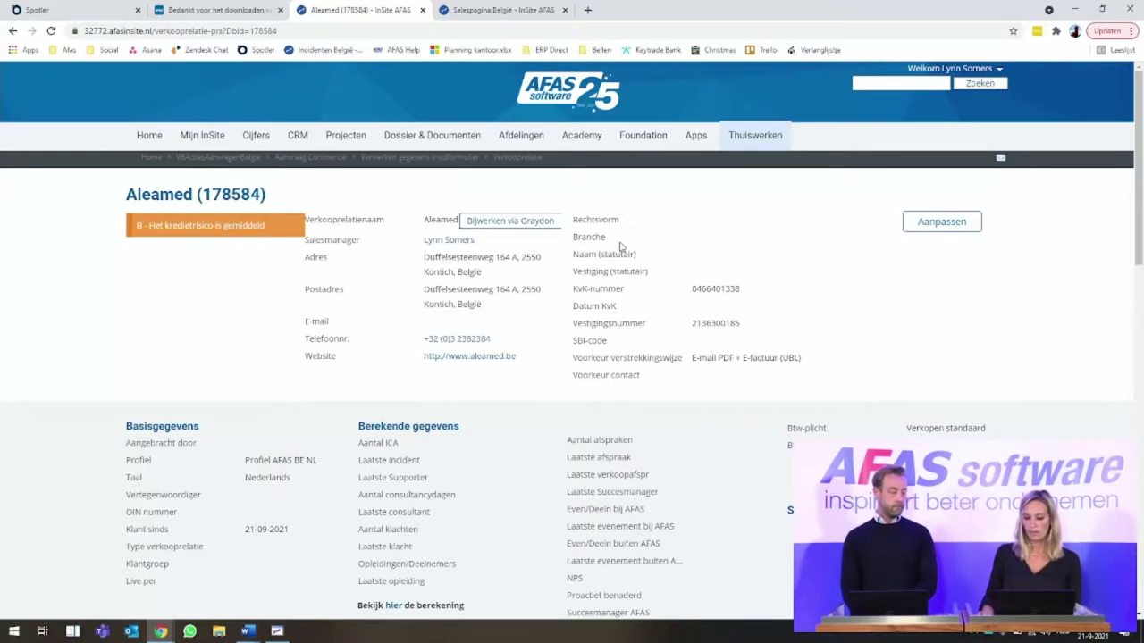
{"action": "scroll", "coordinate": [666, 280], "scroll_direction": "down", "scroll_amount": 2}
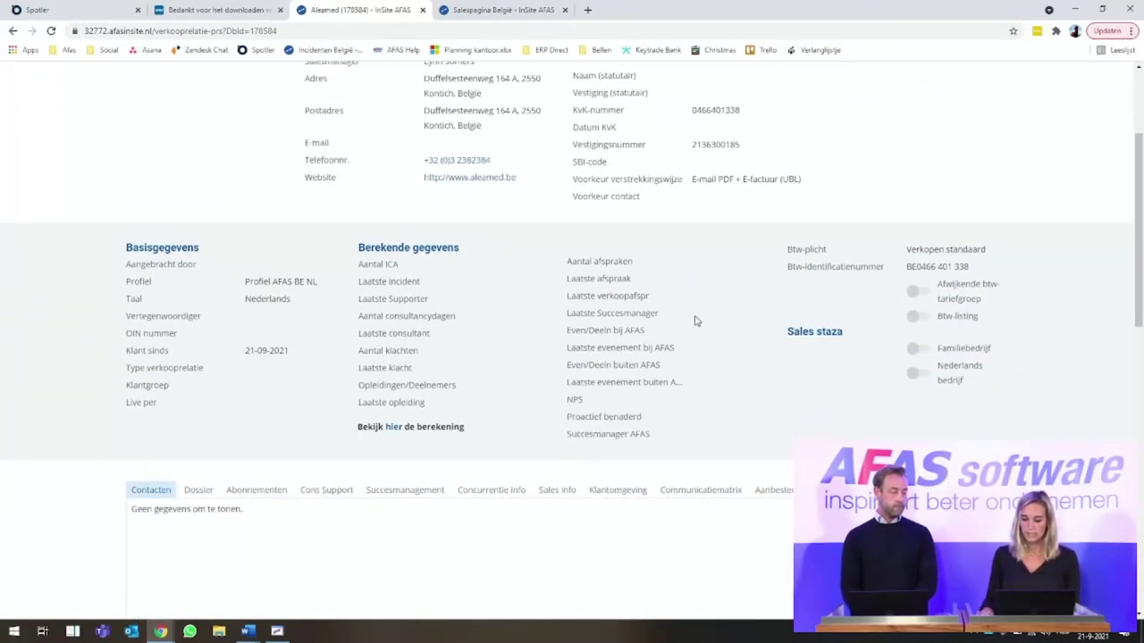
{"action": "scroll", "coordinate": [696, 321], "scroll_direction": "down", "scroll_amount": 1}
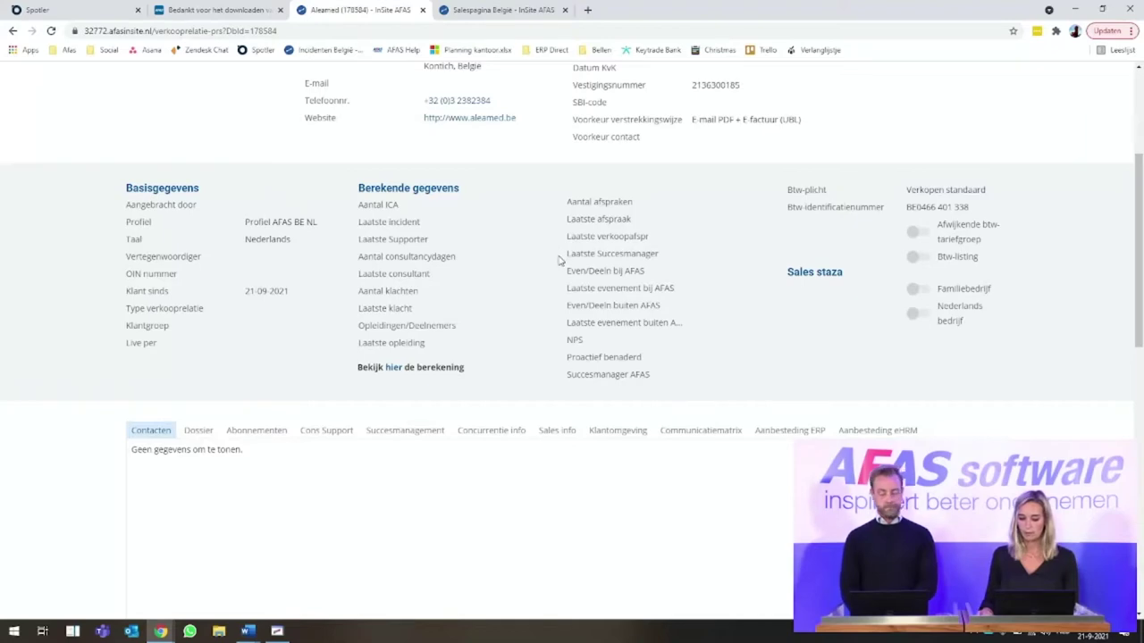
{"action": "scroll", "coordinate": [480, 260], "scroll_direction": "down", "scroll_amount": 1}
{"action": "scroll", "coordinate": [479, 260], "scroll_direction": "down", "scroll_amount": 3}
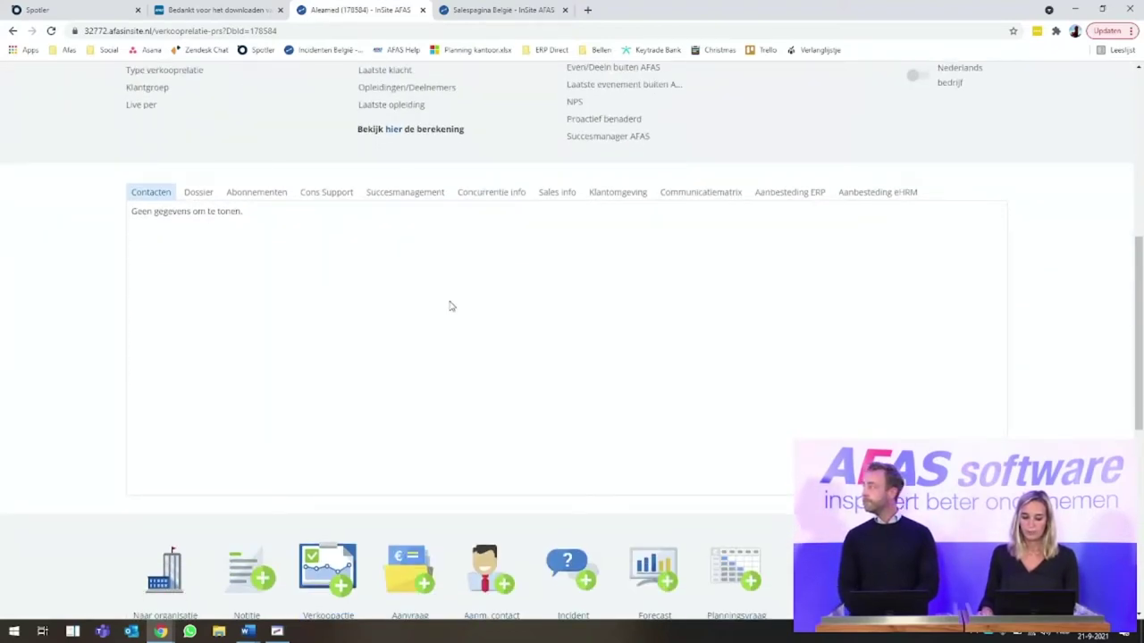
{"action": "scroll", "coordinate": [499, 353], "scroll_direction": "down", "scroll_amount": 1}
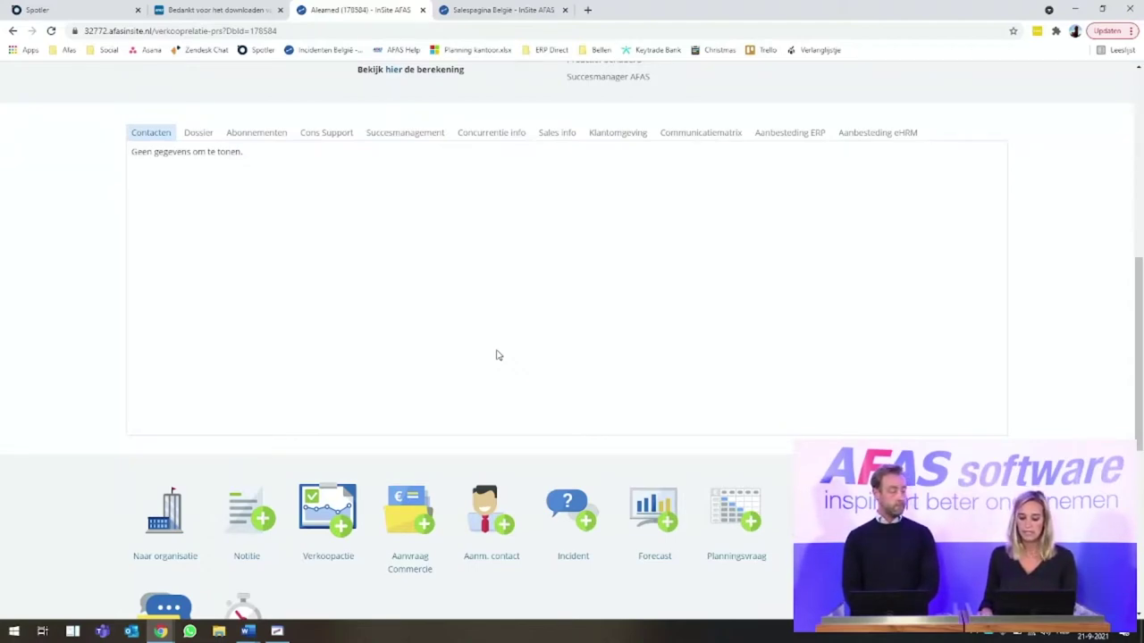
{"action": "scroll", "coordinate": [497, 355], "scroll_direction": "down", "scroll_amount": 1}
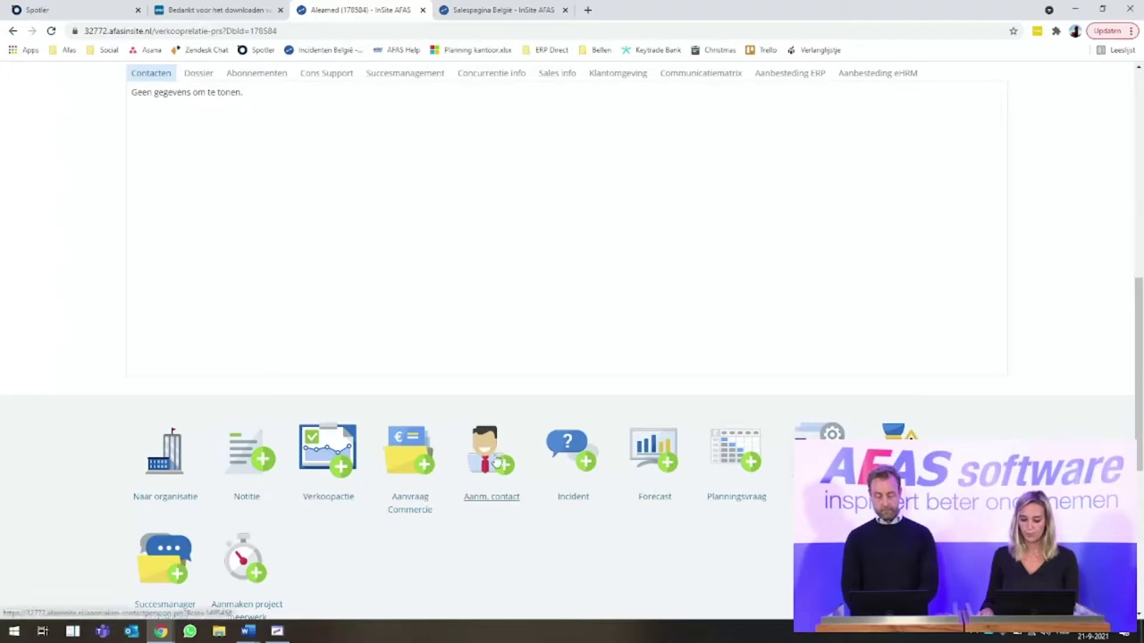
Start a new Aleamed contact person with the contact's full name and gender Vrouw
{"action": "left_click", "coordinate": [498, 460]}
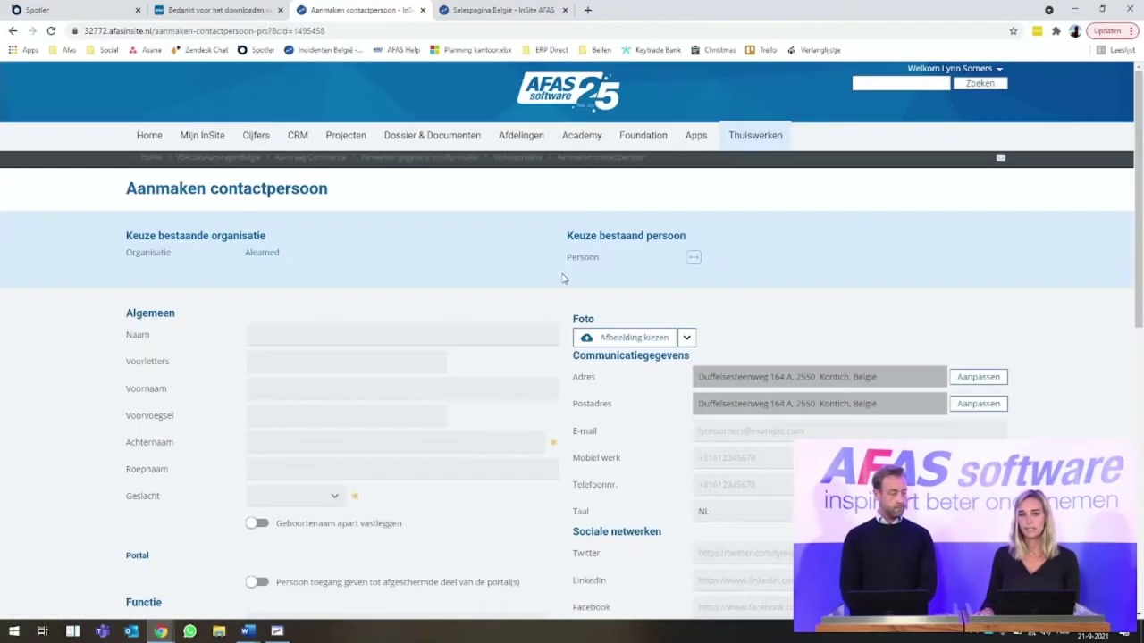
{"action": "left_click", "coordinate": [415, 334]}
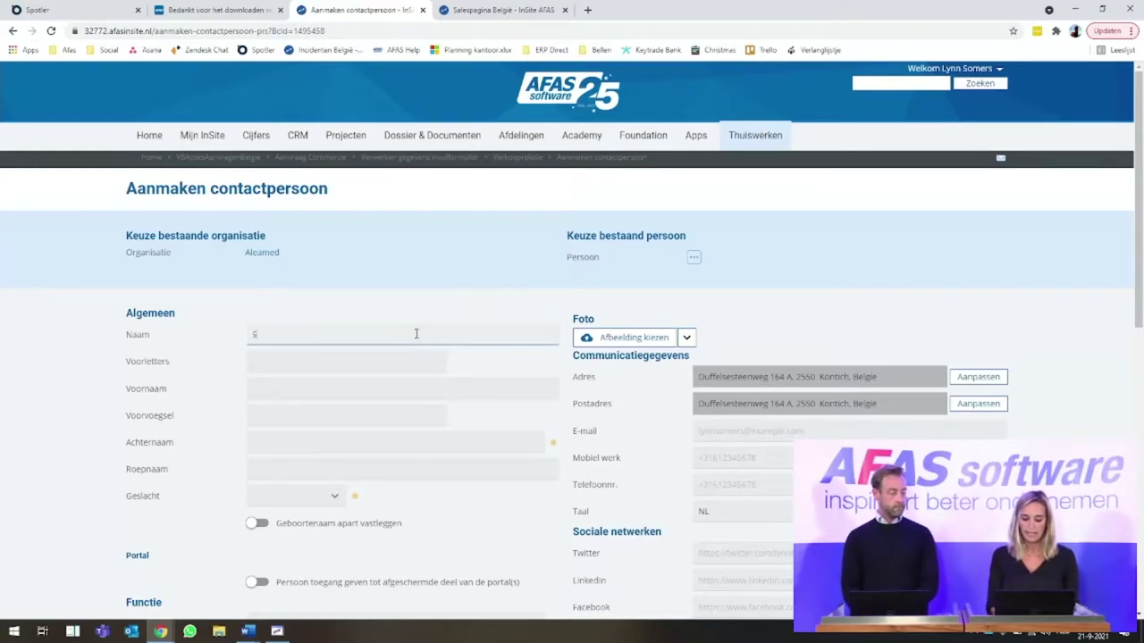
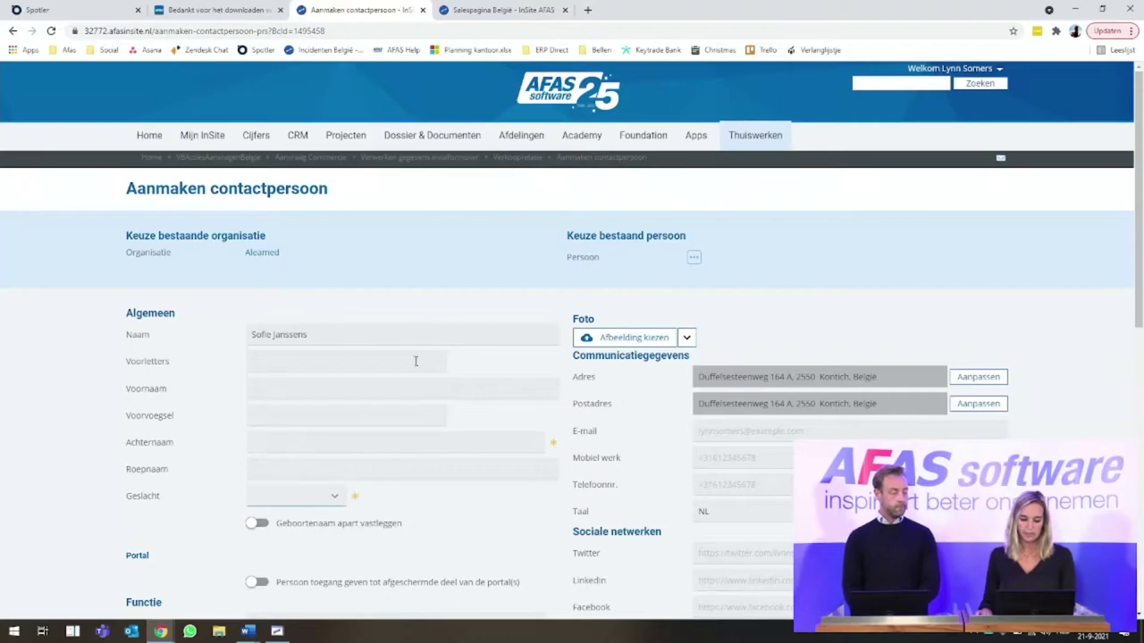
{"action": "left_click", "coordinate": [328, 498]}
{"action": "left_click", "coordinate": [313, 594]}
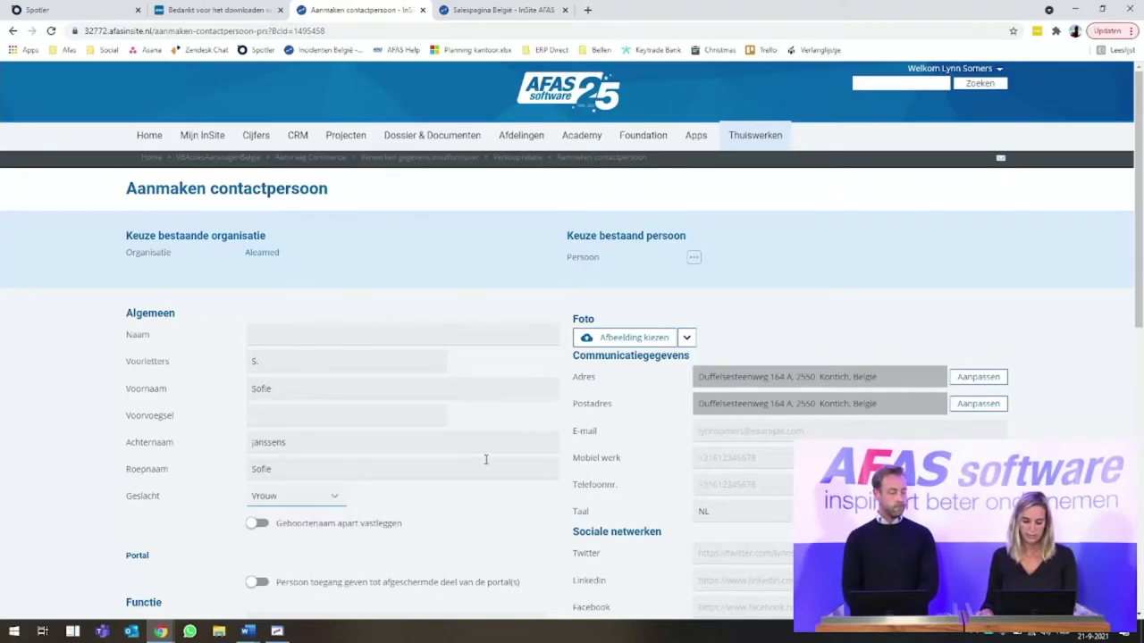
Fill in the contact's work e-mail address and work mobile number
{"action": "left_click", "coordinate": [734, 439]}
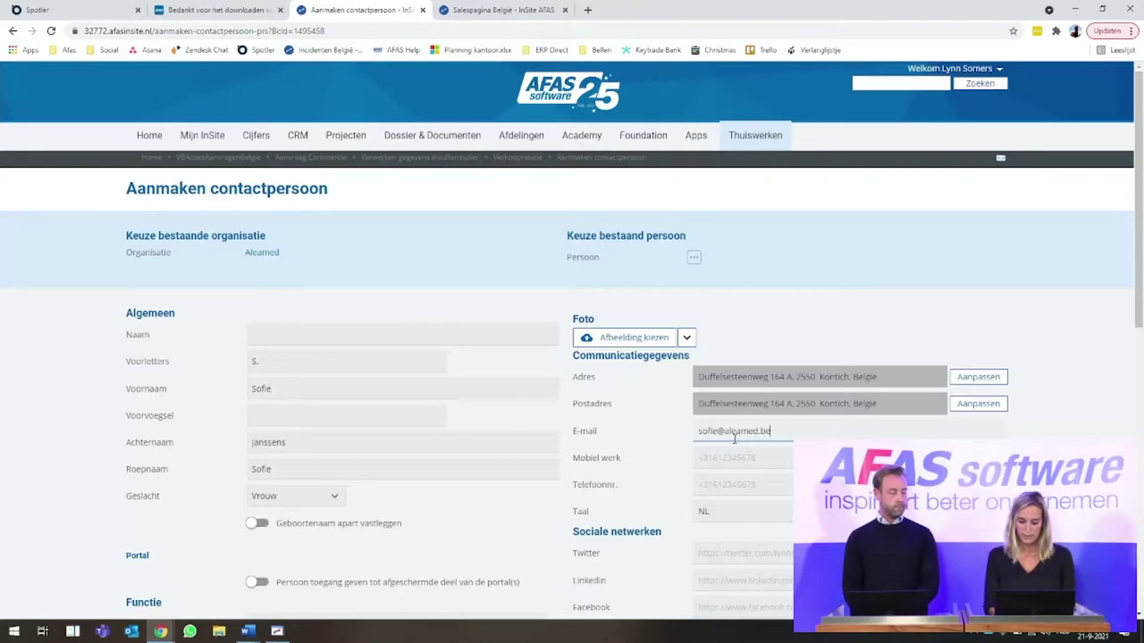
{"action": "left_click", "coordinate": [731, 456]}
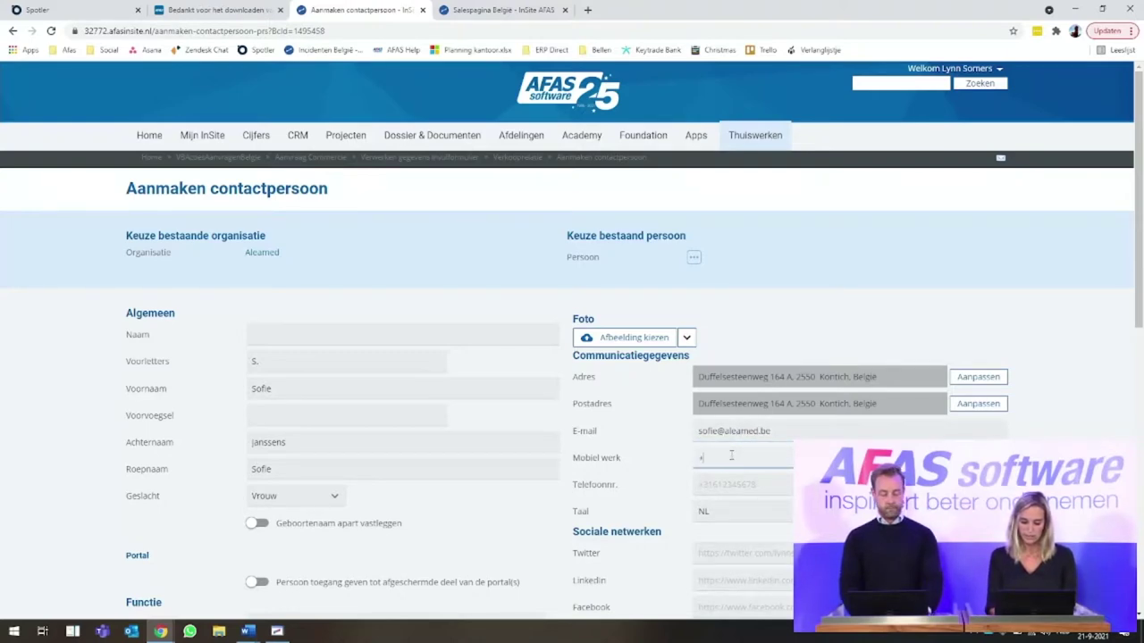
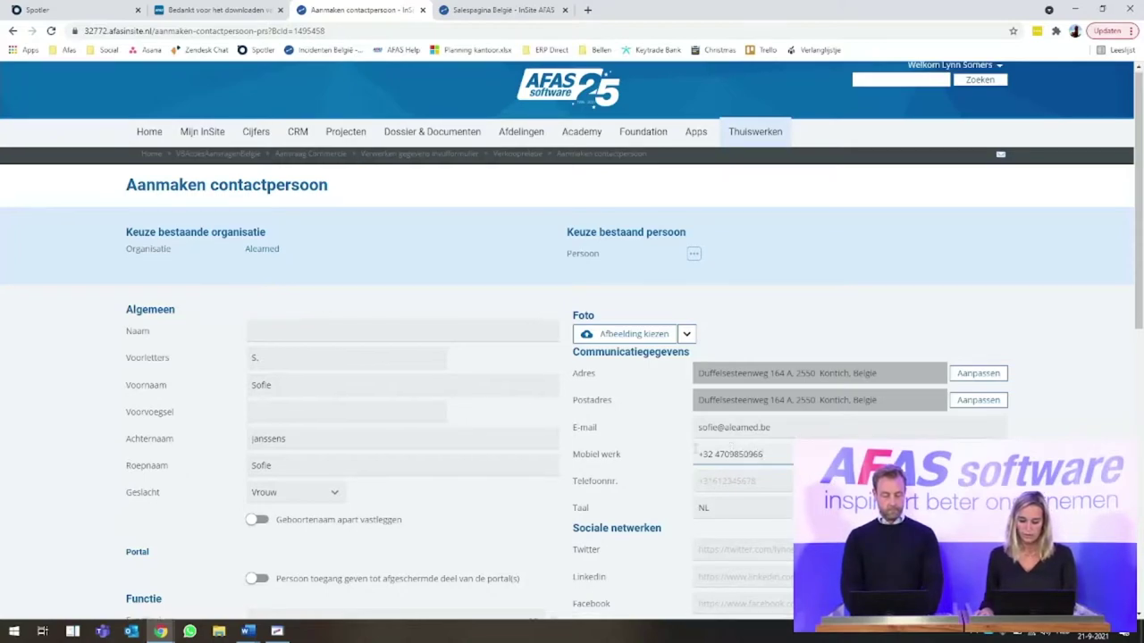
{"action": "scroll", "coordinate": [731, 455], "scroll_direction": "down", "scroll_amount": 3}
Set function level to Strategisch (directie) and function area to Algemeen
{"action": "left_click", "coordinate": [534, 385]}
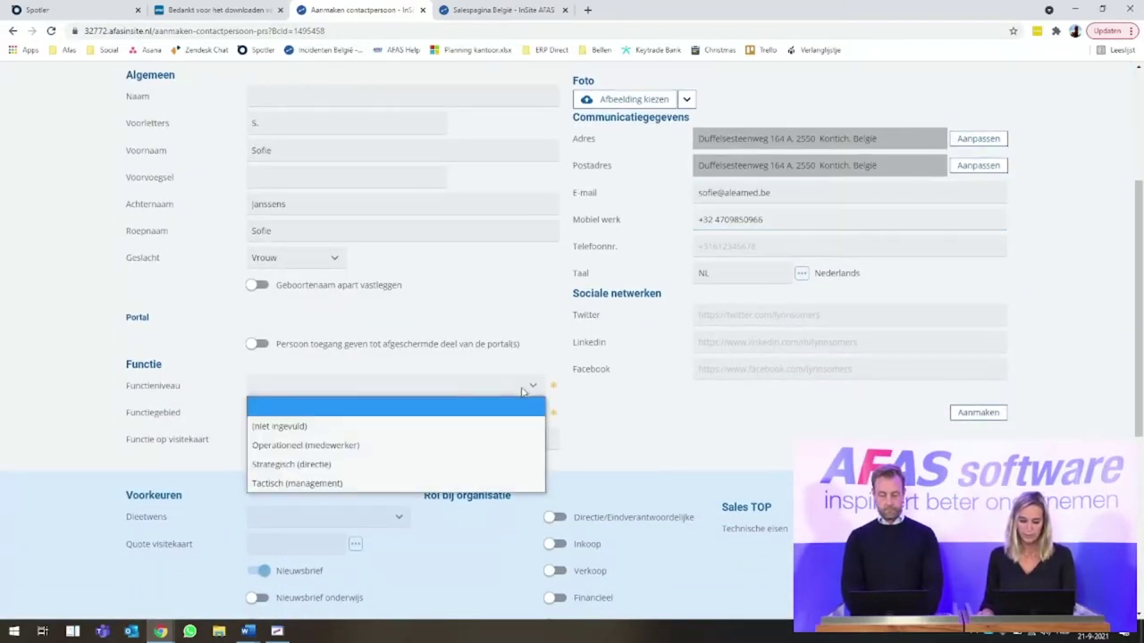
{"action": "left_click", "coordinate": [454, 465]}
{"action": "left_click", "coordinate": [459, 413]}
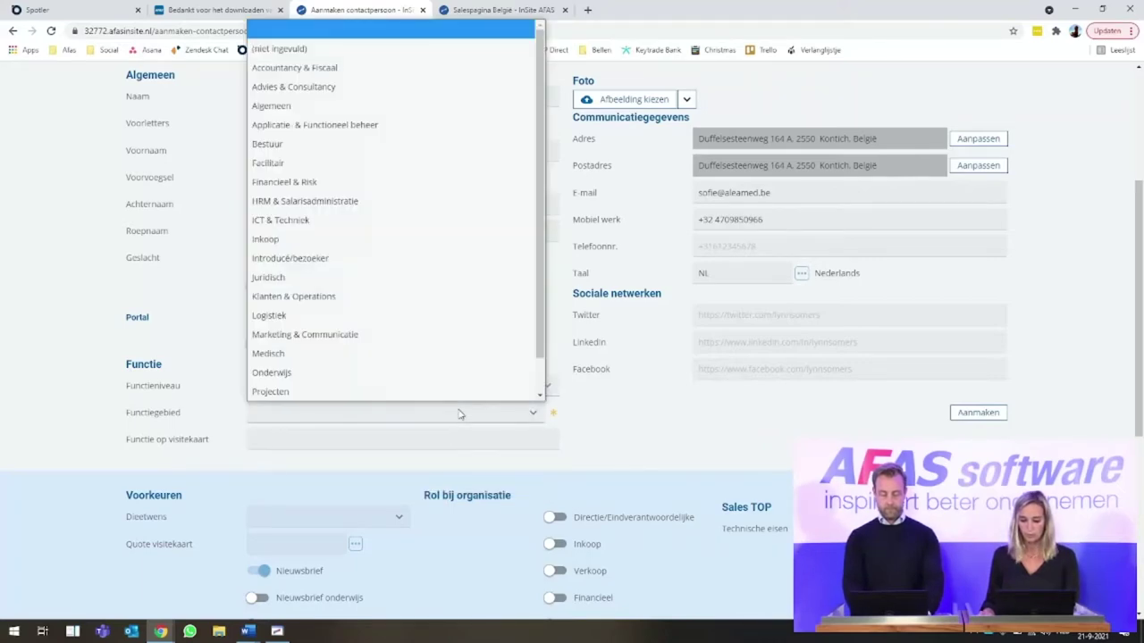
{"action": "left_click", "coordinate": [380, 105]}
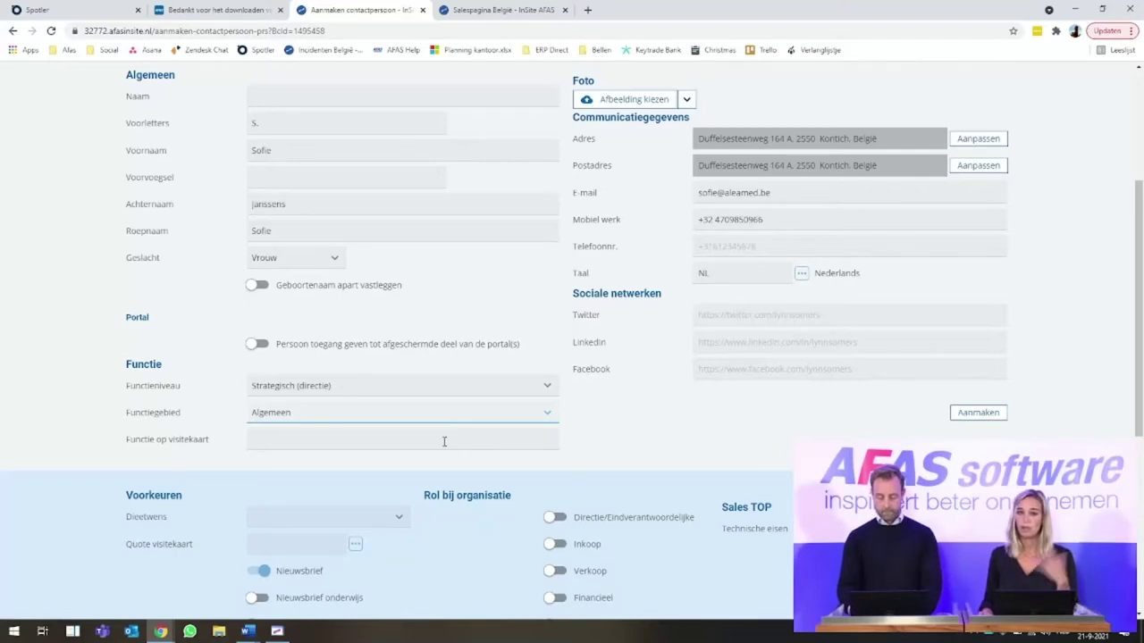
Review the remaining contact preferences, leaving the business-card job title empty
{"action": "left_click", "coordinate": [444, 441]}
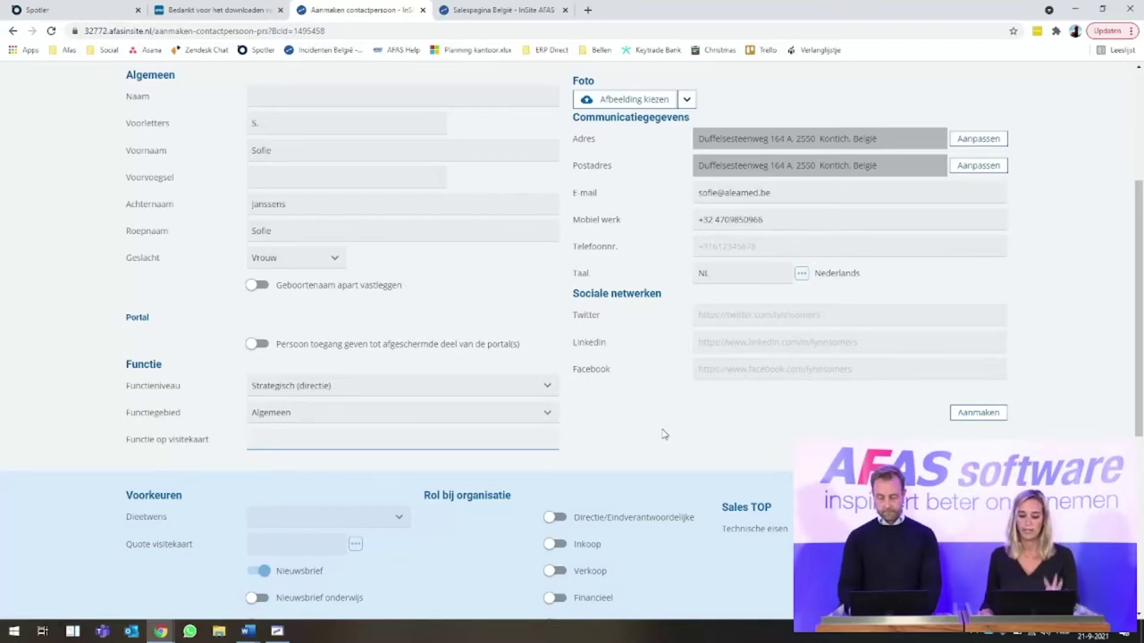
{"action": "scroll", "coordinate": [660, 428], "scroll_direction": "down", "scroll_amount": 1}
{"action": "scroll", "coordinate": [660, 428], "scroll_direction": "down", "scroll_amount": 5}
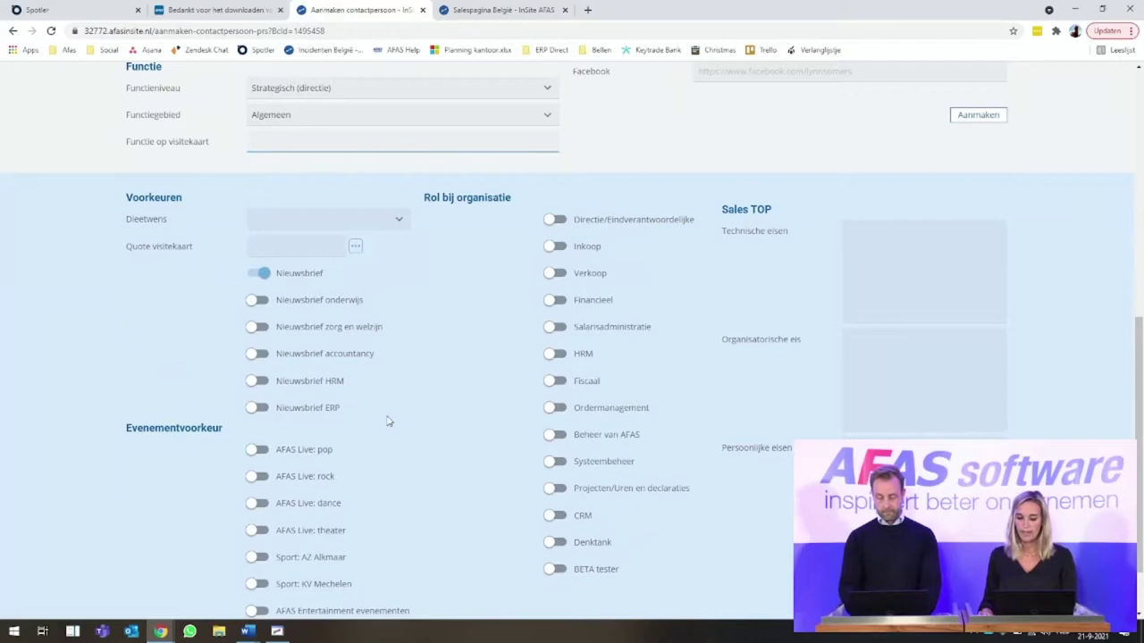
{"action": "scroll", "coordinate": [387, 420], "scroll_direction": "down", "scroll_amount": 1}
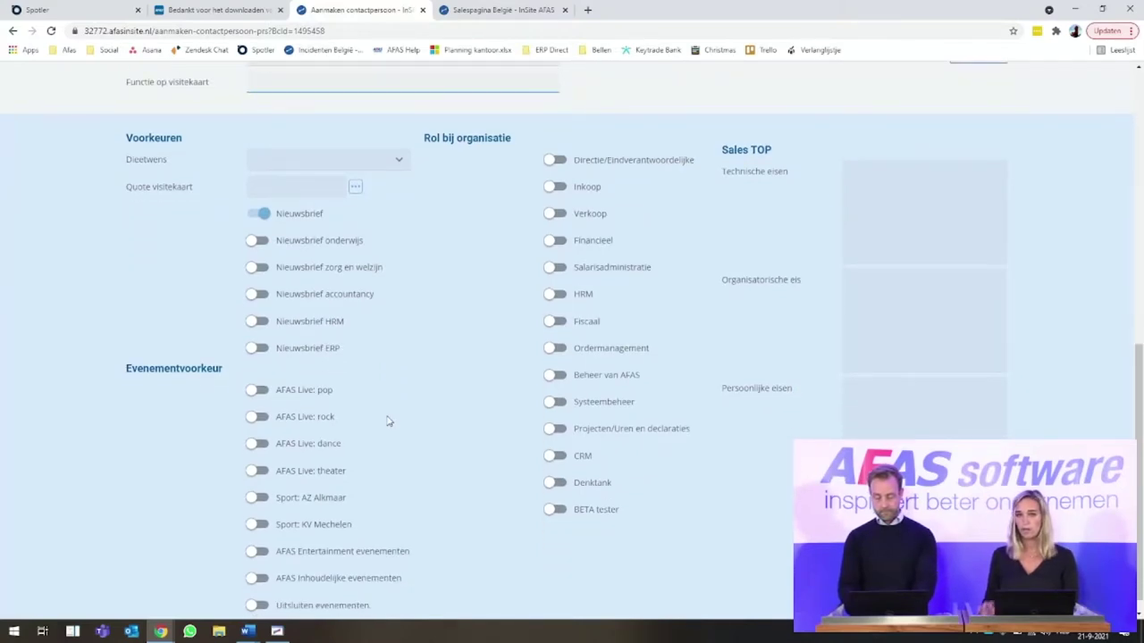
{"action": "scroll", "coordinate": [434, 378], "scroll_direction": "up", "scroll_amount": 8}
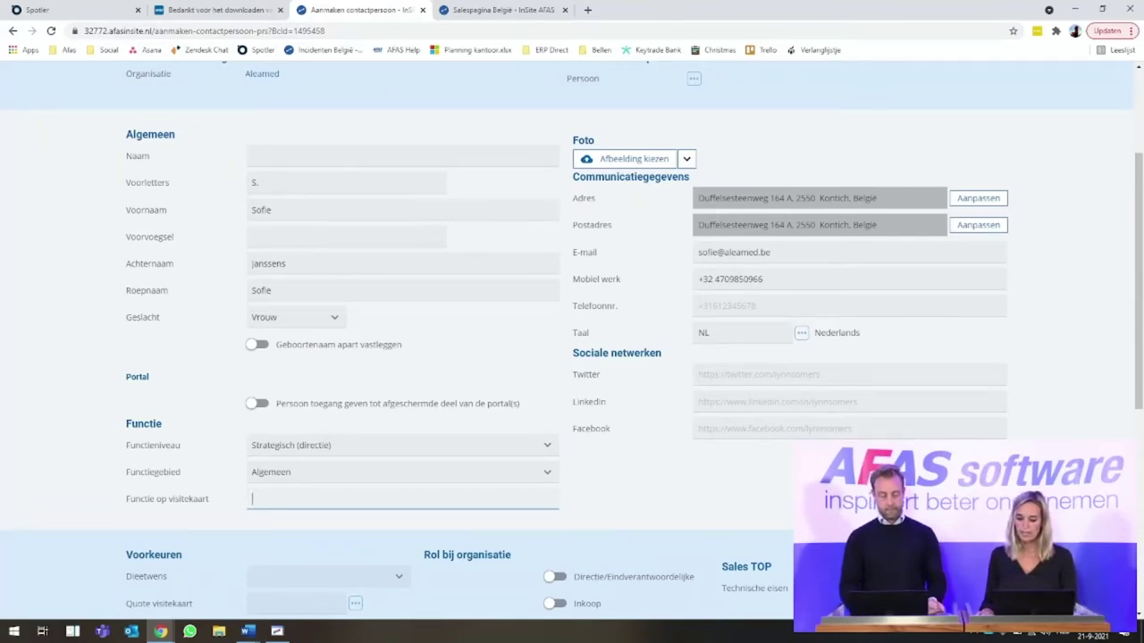
{"action": "left_click", "coordinate": [657, 445]}
{"action": "scroll", "coordinate": [657, 445], "scroll_direction": "up", "scroll_amount": 2}
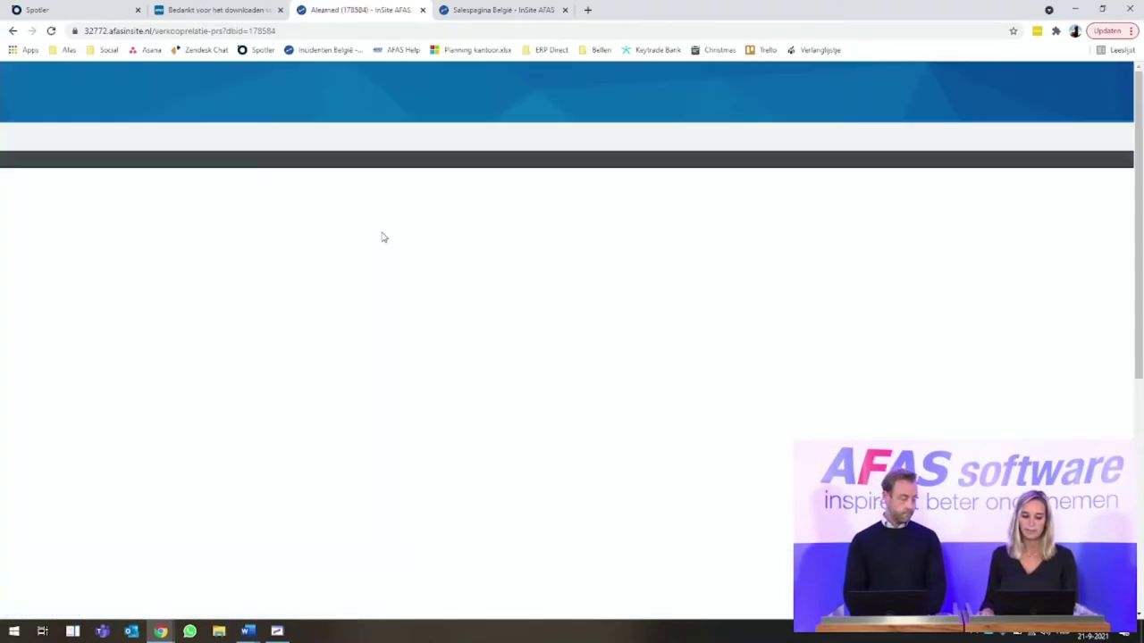
Filter the organisation lookup on 'aleam' and link Aleamed BVBA as the organisation
{"action": "left_click", "coordinate": [382, 161]}
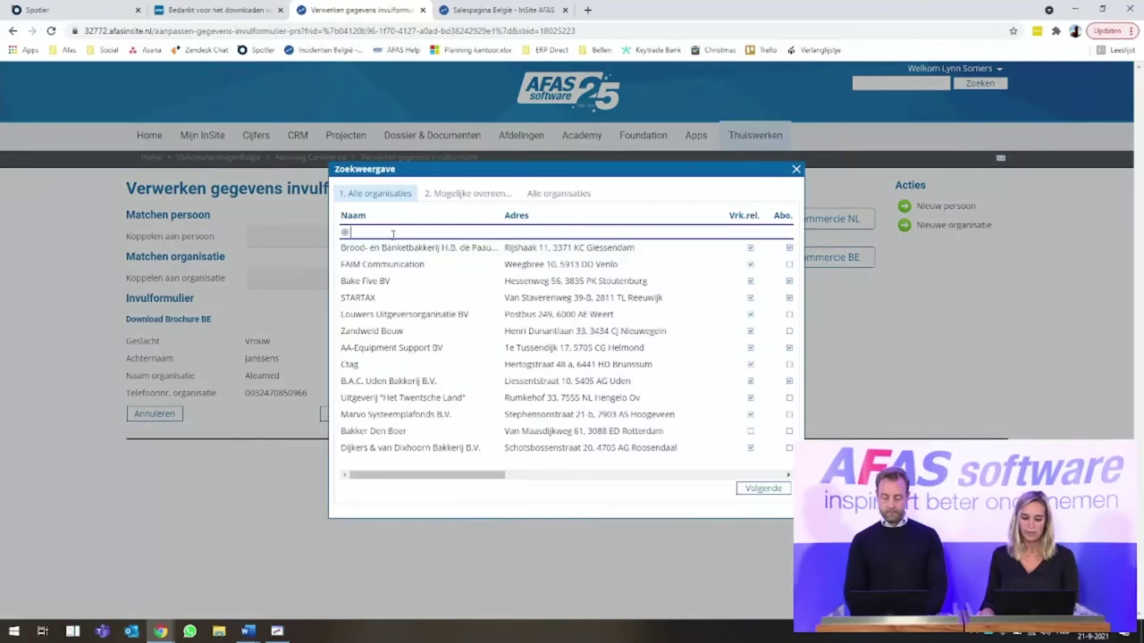
{"action": "left_click", "coordinate": [393, 234]}
{"action": "type", "text": "aleamed"}
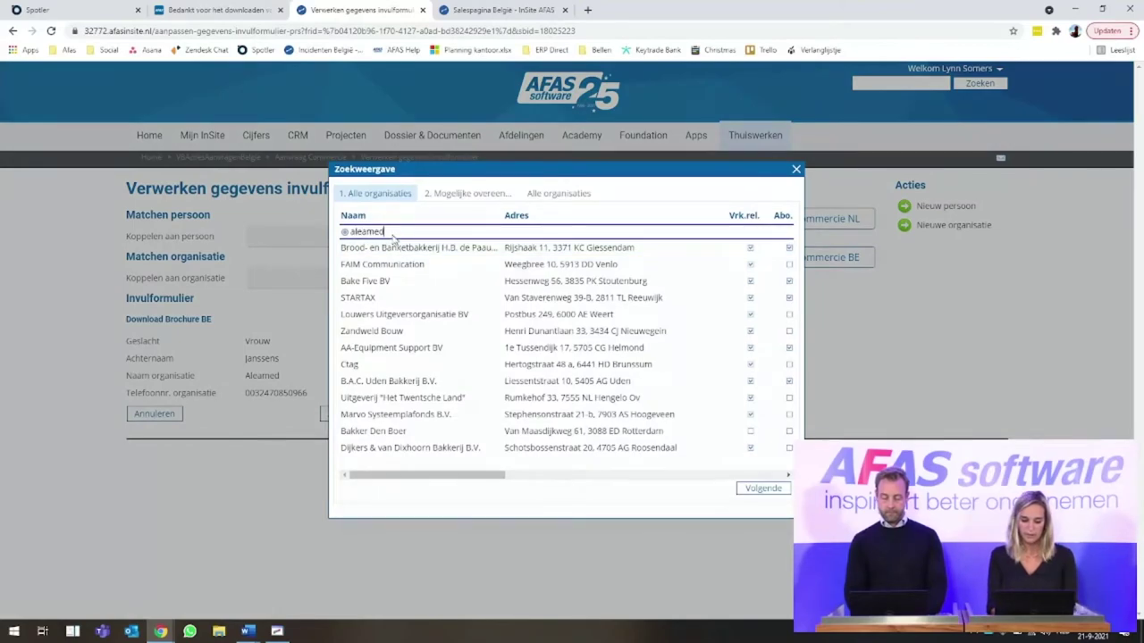
{"action": "key", "text": "Return"}
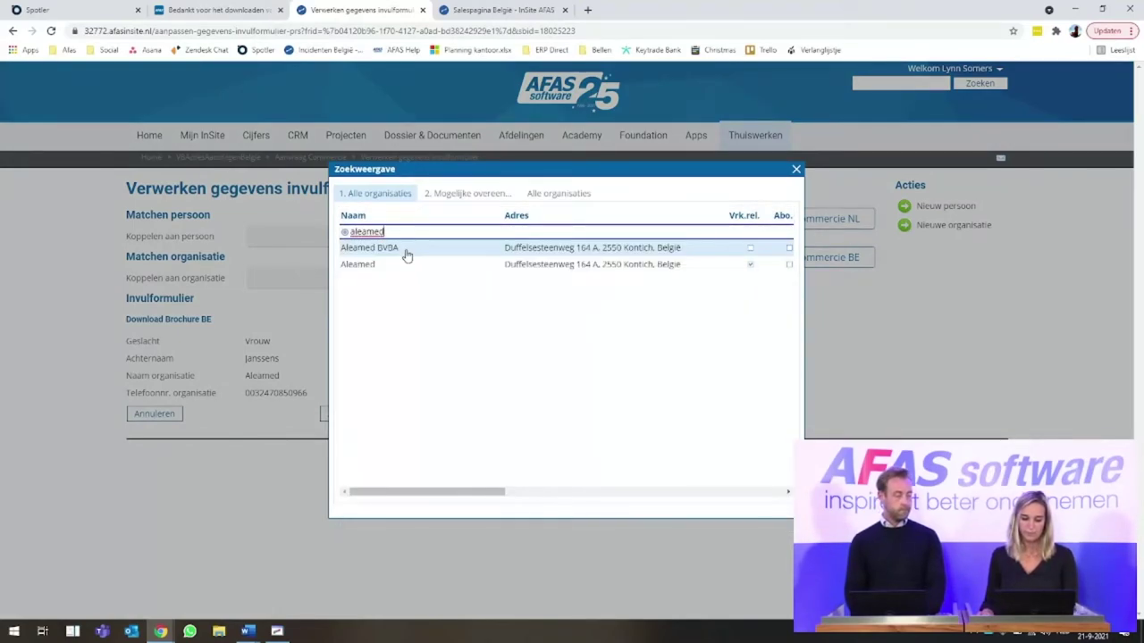
{"action": "double_click", "coordinate": [407, 250]}
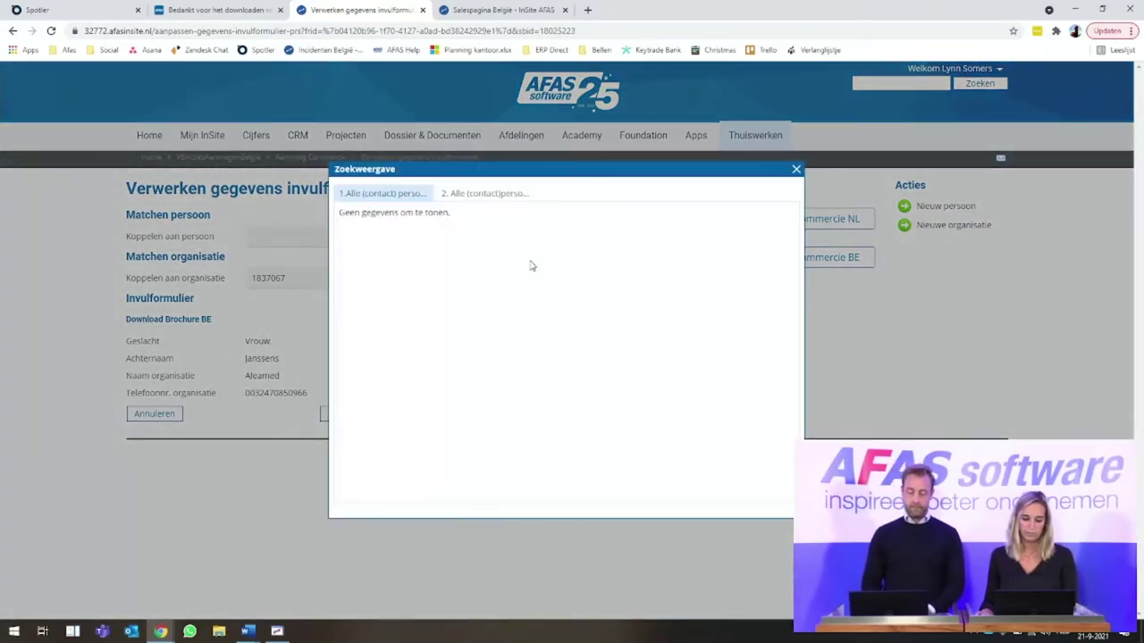
Link Aleamed's new contact person to the form submission and save the match
{"action": "left_click", "coordinate": [796, 169]}
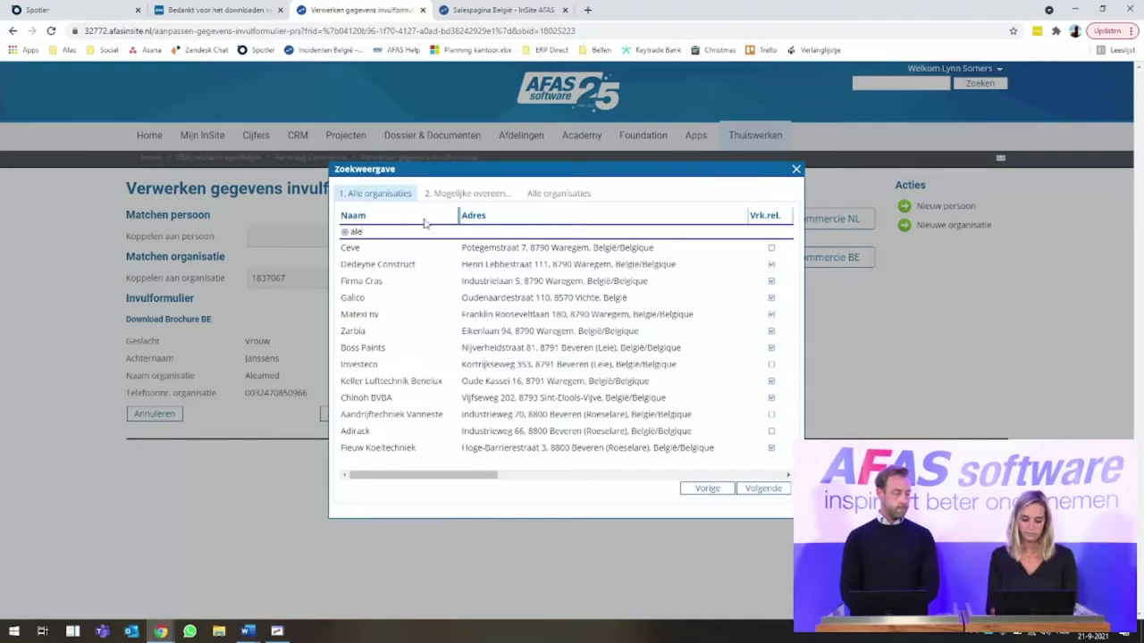
{"action": "type", "text": "aleamed"}
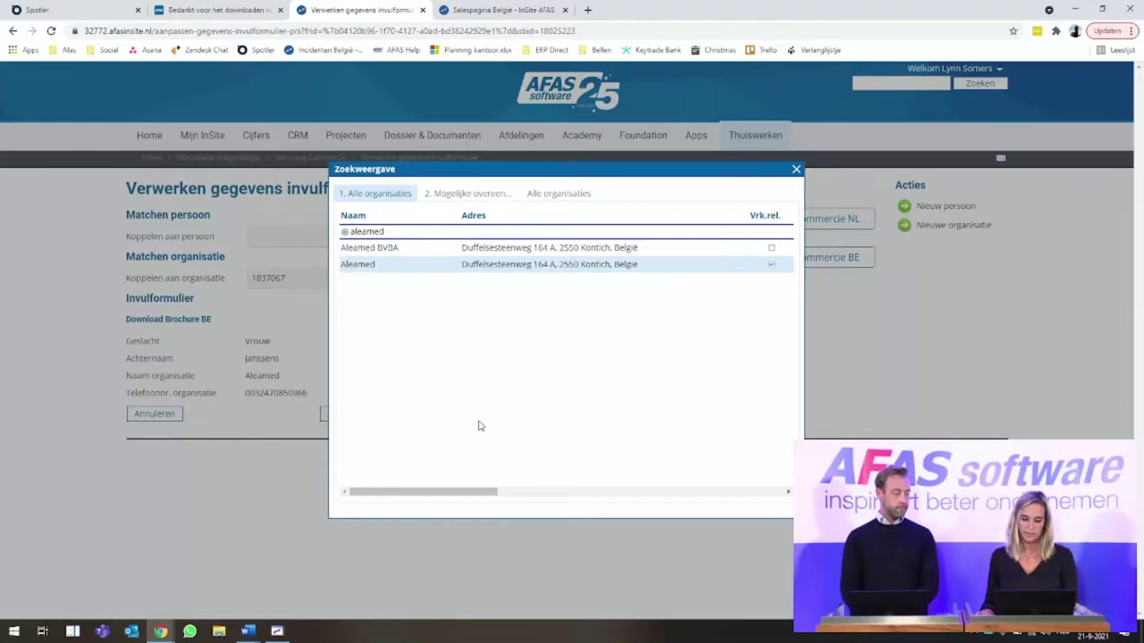
{"action": "key", "text": "Escape"}
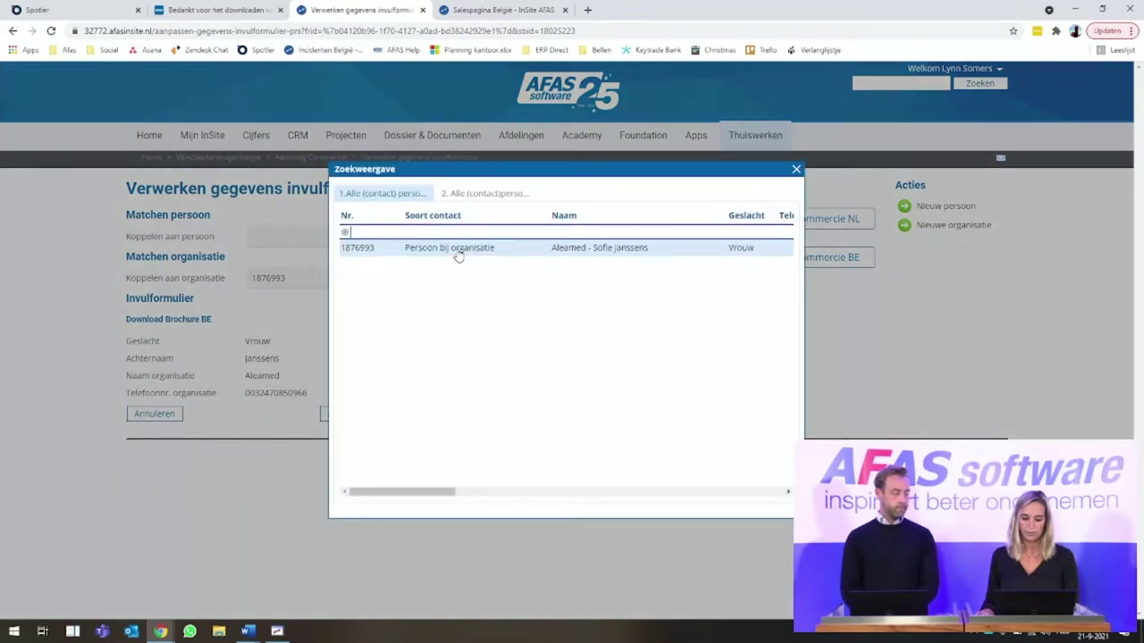
{"action": "key", "text": "Escape"}
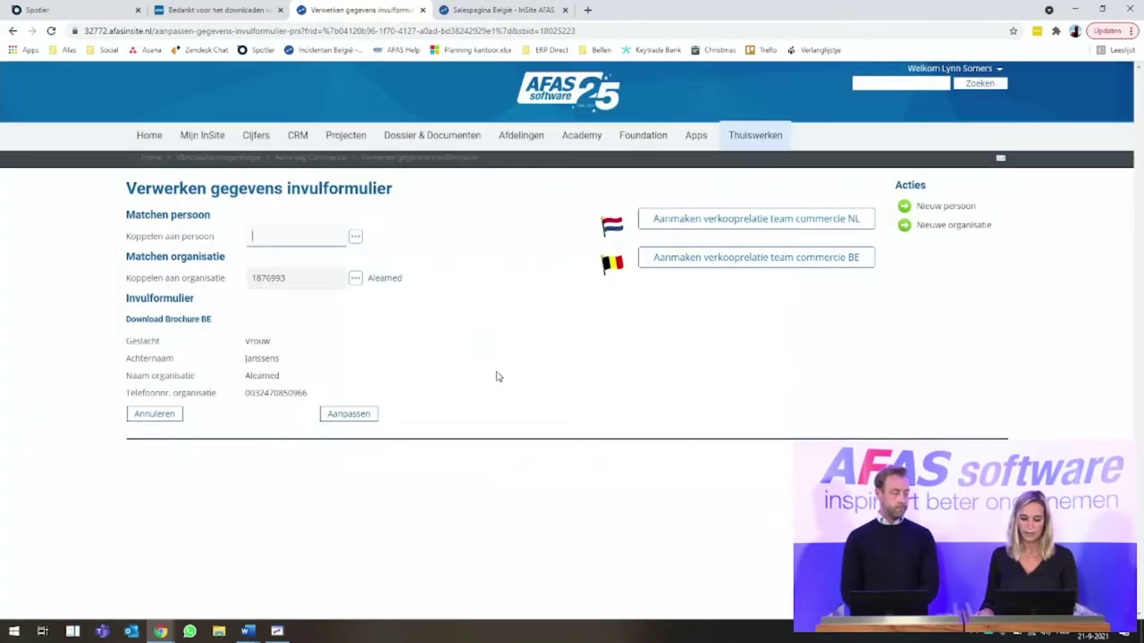
{"action": "left_click", "coordinate": [353, 461]}
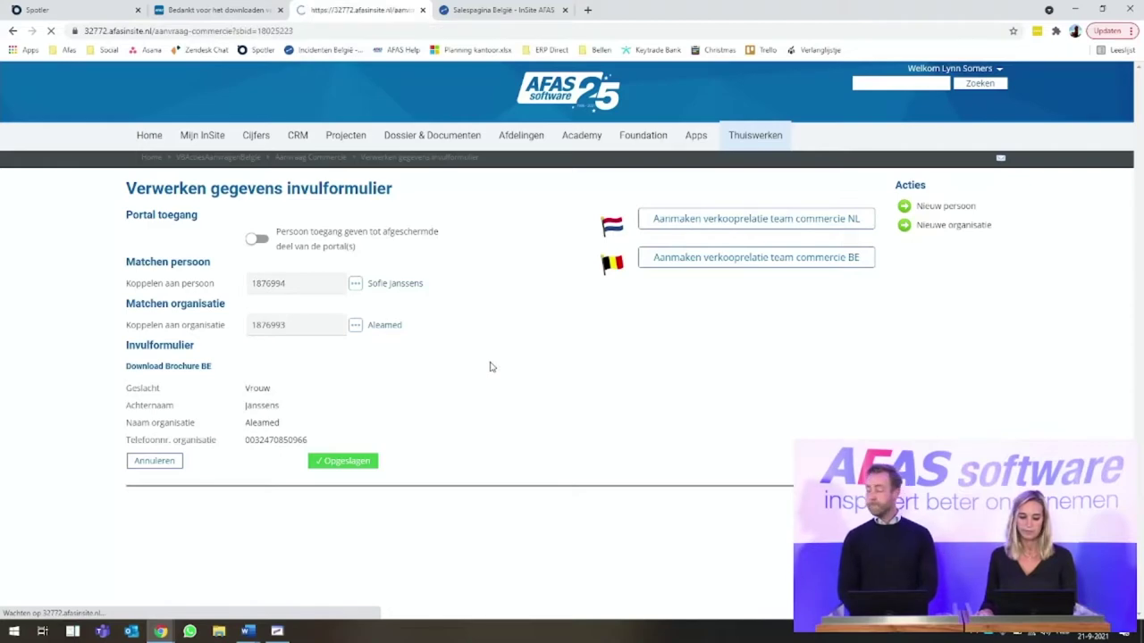
Scroll down the Aleamed Aanvraag Commercie request and place the cursor in the Reacties editor
{"action": "scroll", "coordinate": [491, 365], "scroll_direction": "down", "scroll_amount": 1}
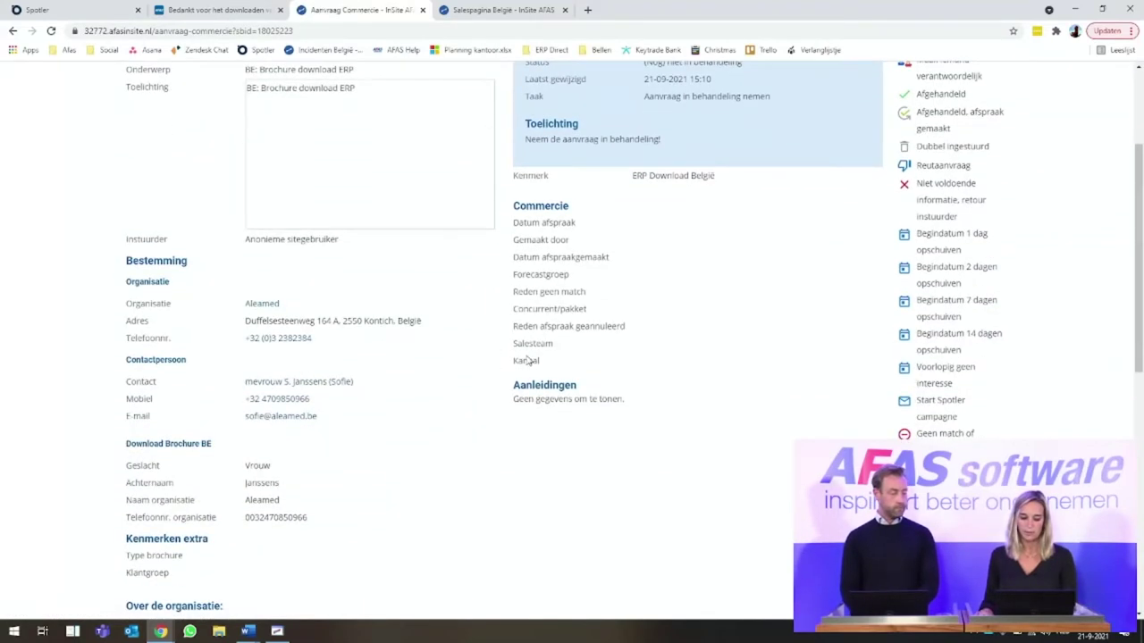
{"action": "scroll", "coordinate": [400, 345], "scroll_direction": "down", "scroll_amount": 1}
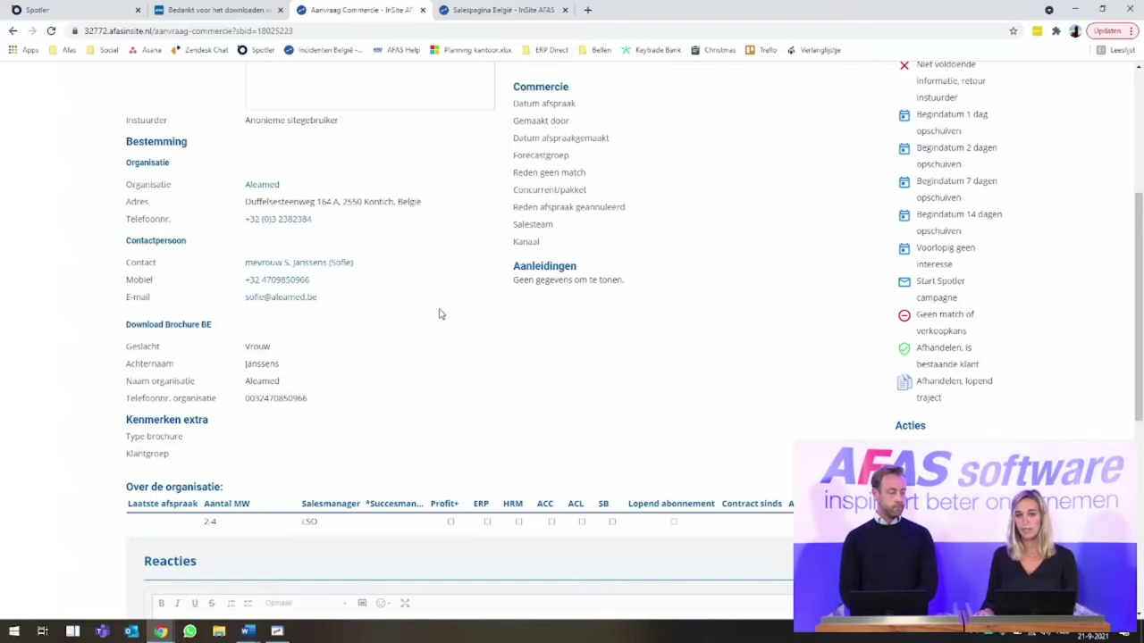
{"action": "scroll", "coordinate": [439, 313], "scroll_direction": "down", "scroll_amount": 1}
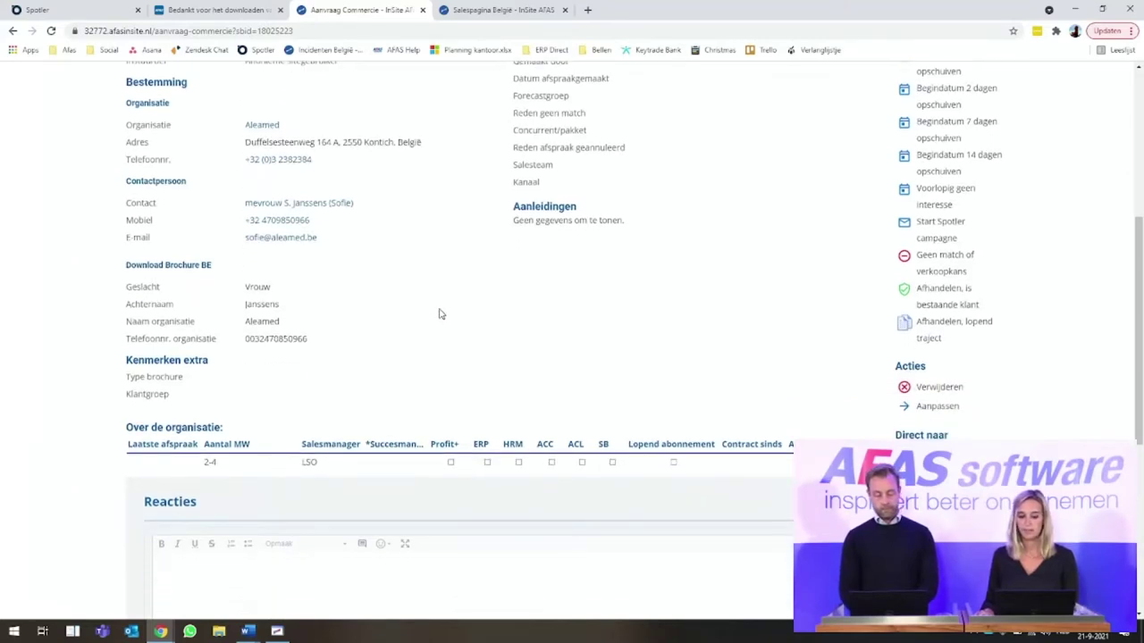
{"action": "scroll", "coordinate": [439, 314], "scroll_direction": "up", "scroll_amount": 1}
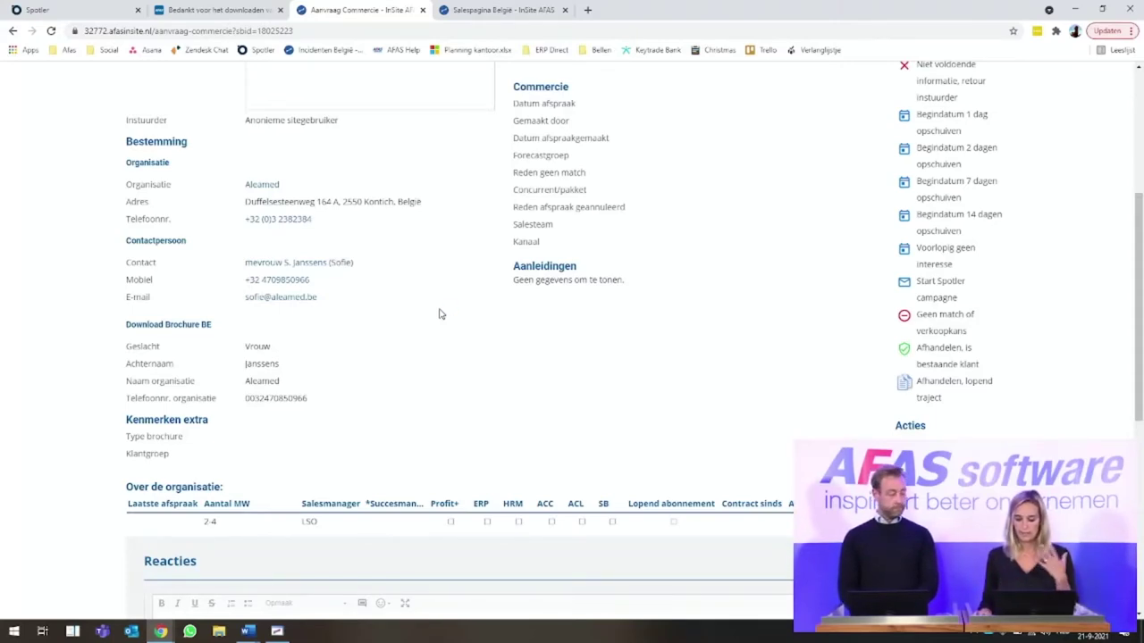
{"action": "scroll", "coordinate": [434, 324], "scroll_direction": "down", "scroll_amount": 3}
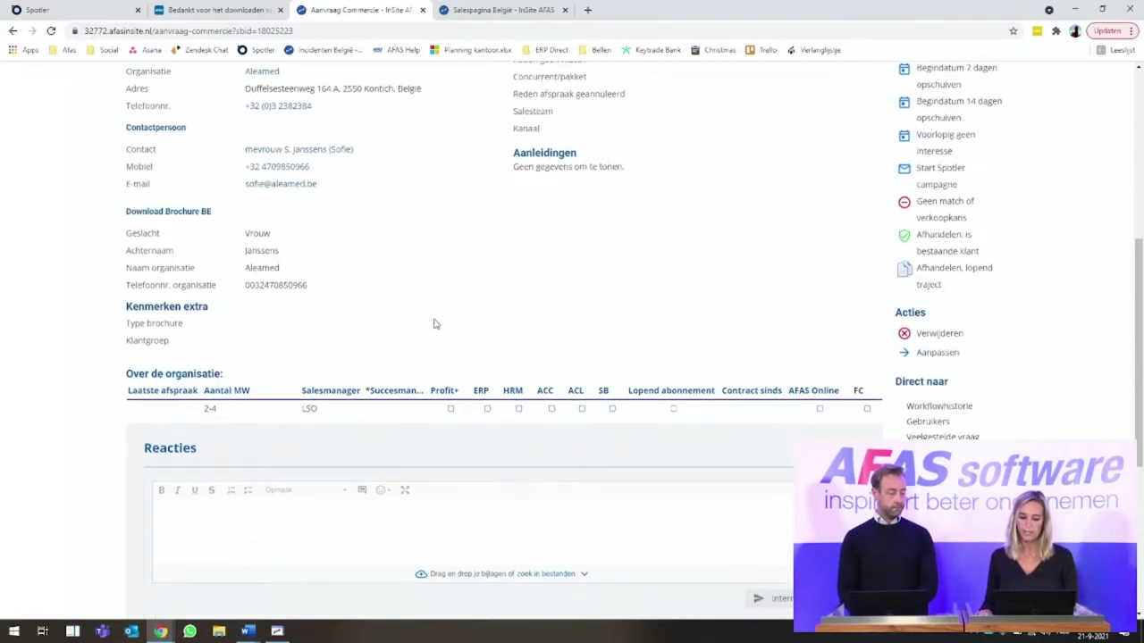
{"action": "left_click", "coordinate": [443, 396]}
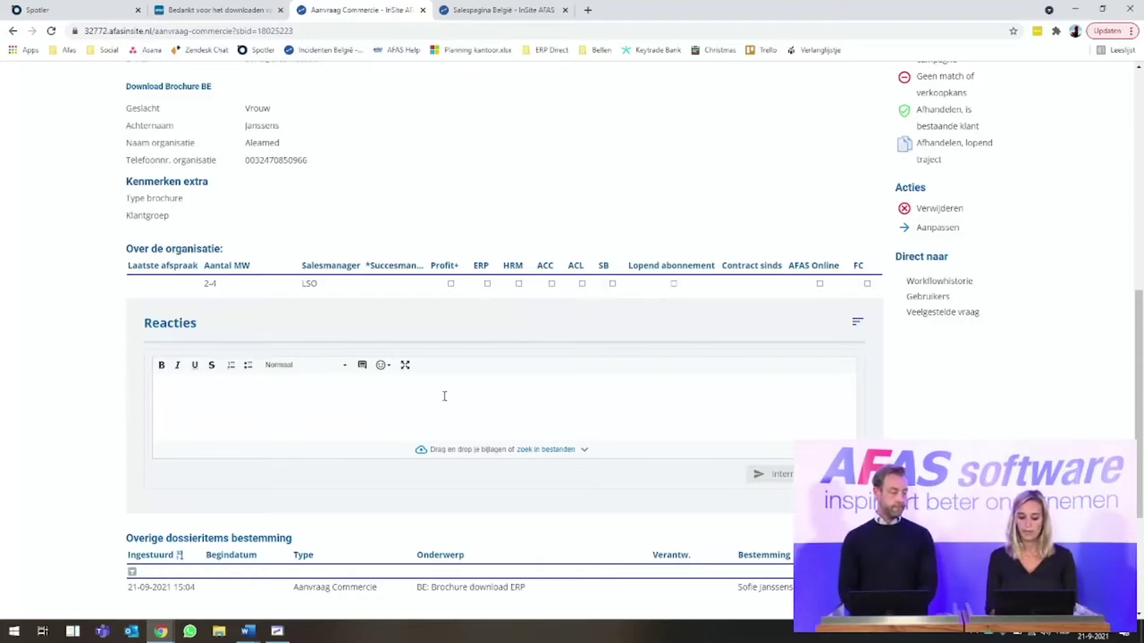
Post the comment 'voicemail bericht ingesproken' on the request
{"action": "type", "text": "voicemail ber"}
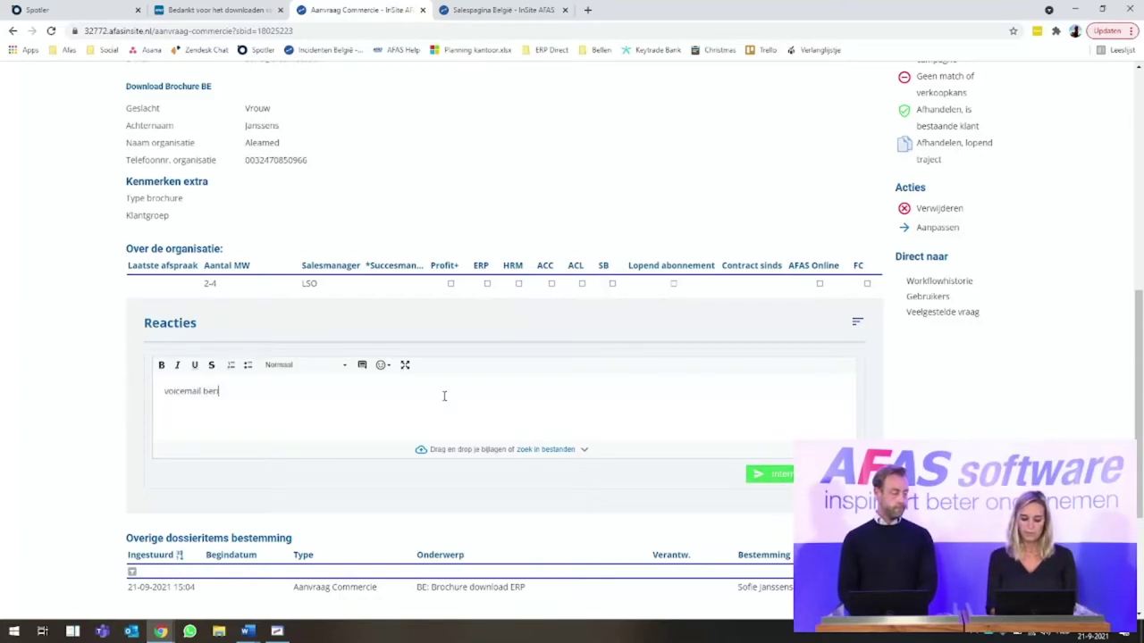
{"action": "type", "text": "icht ing"}
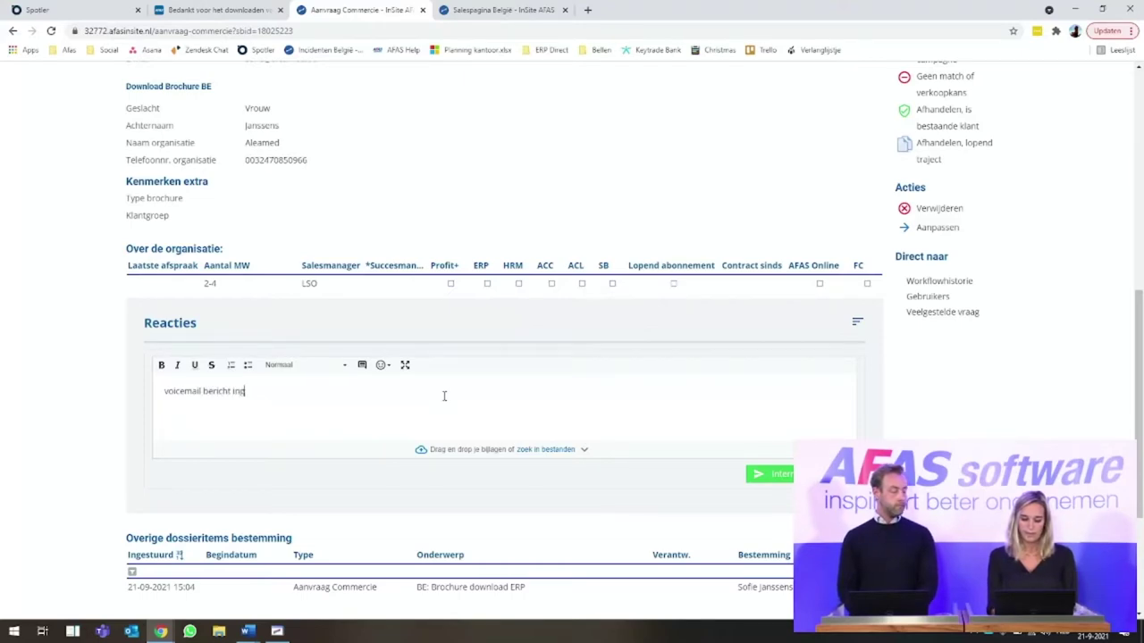
{"action": "type", "text": "esproken"}
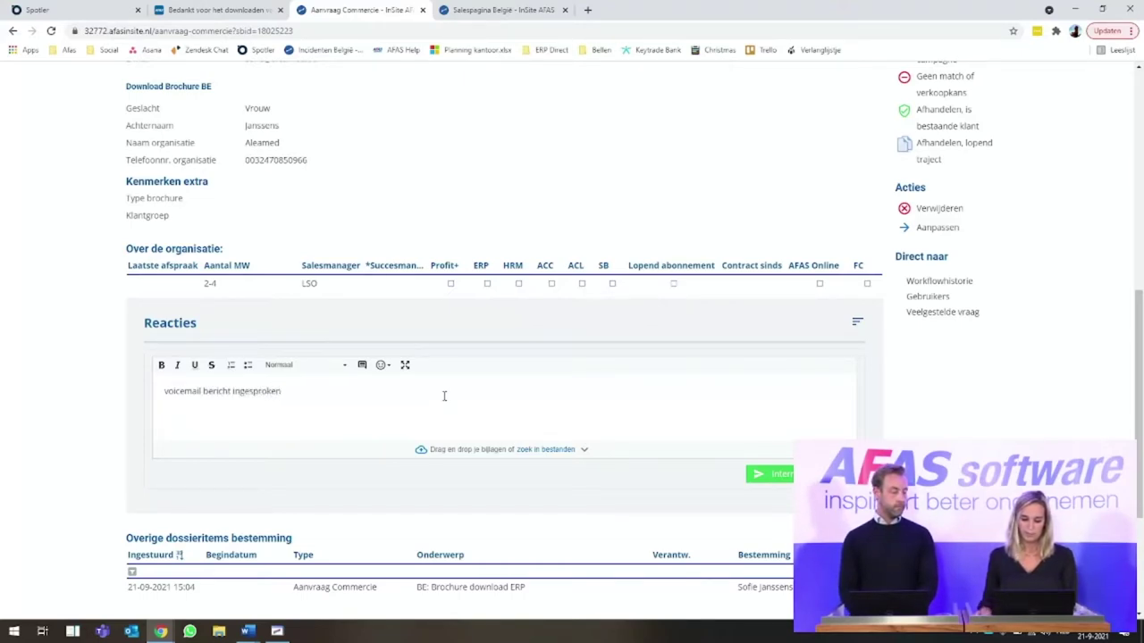
{"action": "left_click", "coordinate": [772, 474]}
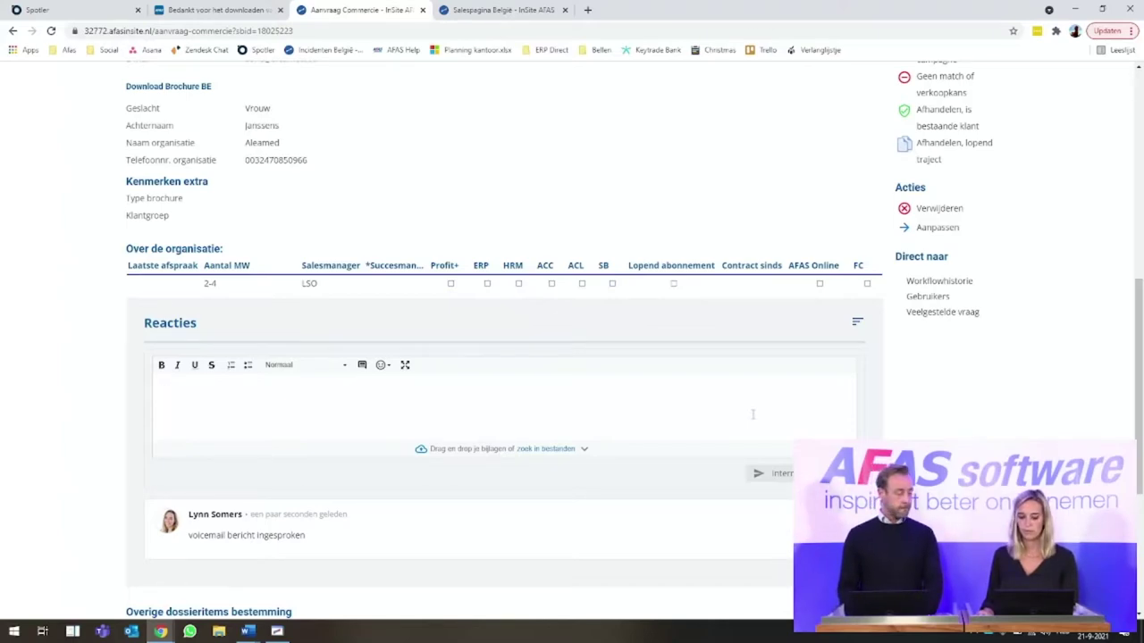
{"action": "scroll", "coordinate": [753, 415], "scroll_direction": "up", "scroll_amount": 5}
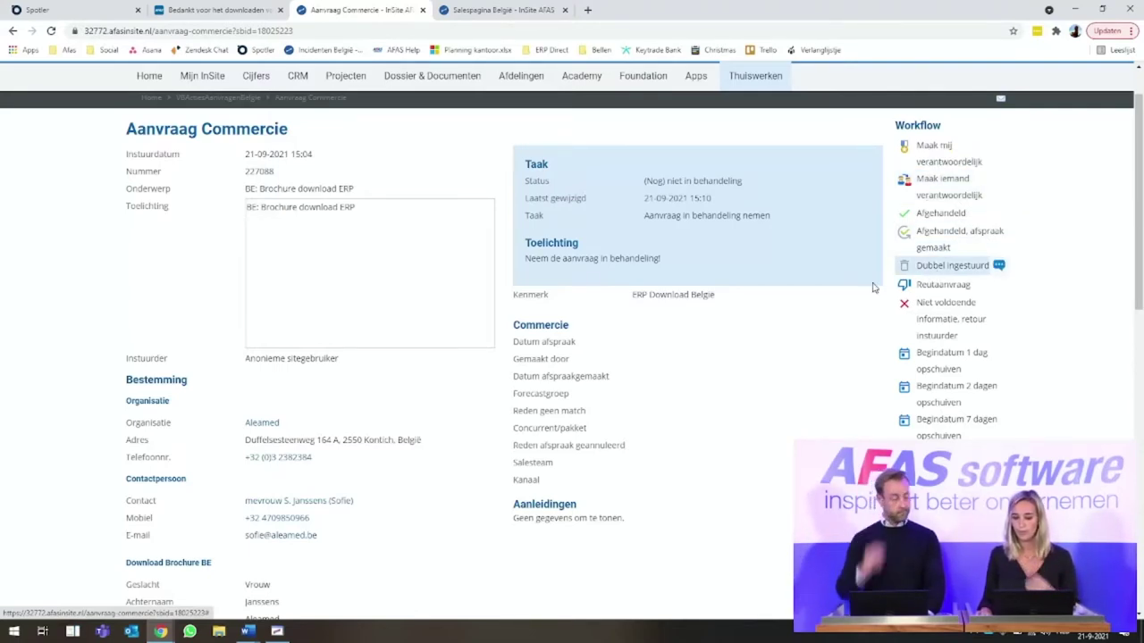
{"action": "scroll", "coordinate": [828, 312], "scroll_direction": "down", "scroll_amount": 2}
{"action": "scroll", "coordinate": [827, 314], "scroll_direction": "up", "scroll_amount": 1}
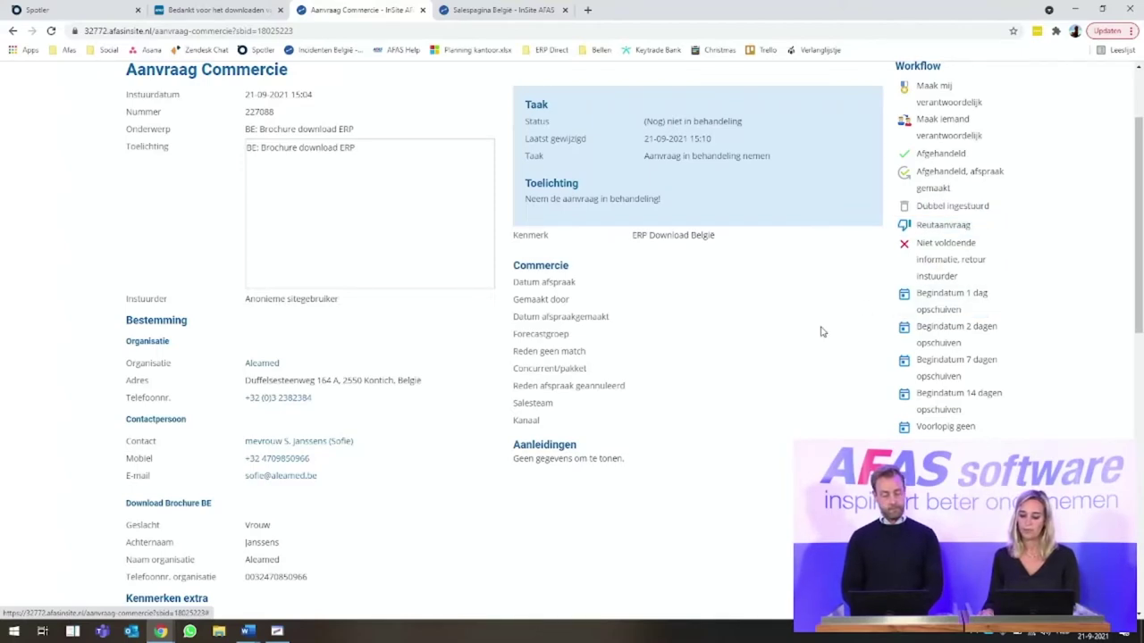
{"action": "scroll", "coordinate": [817, 333], "scroll_direction": "down", "scroll_amount": 1}
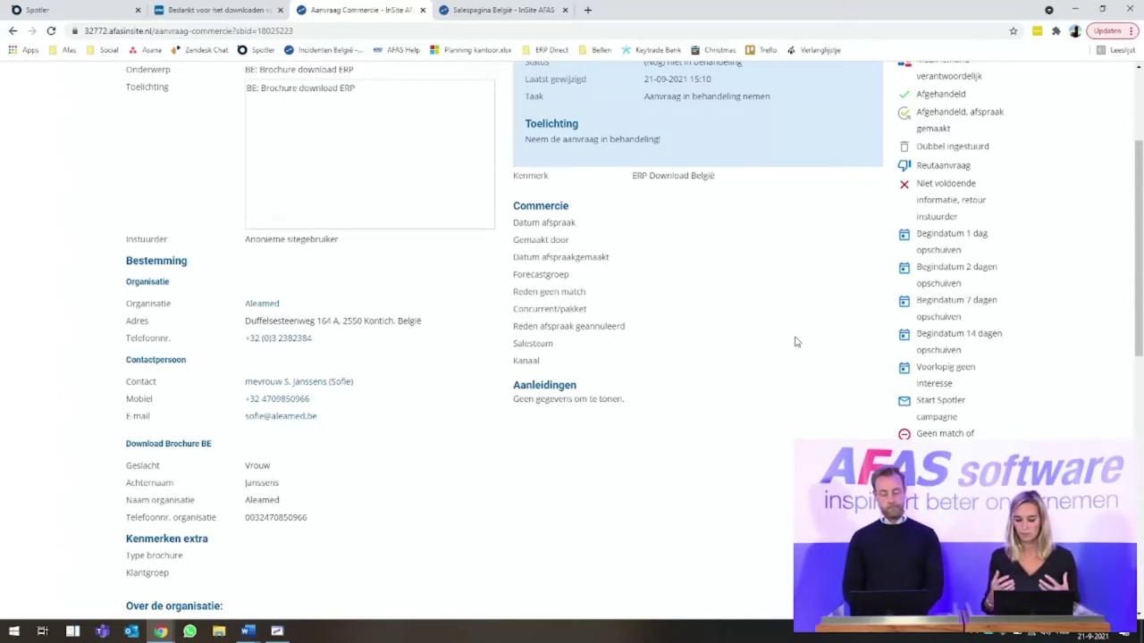
{"action": "scroll", "coordinate": [796, 341], "scroll_direction": "down", "scroll_amount": 5}
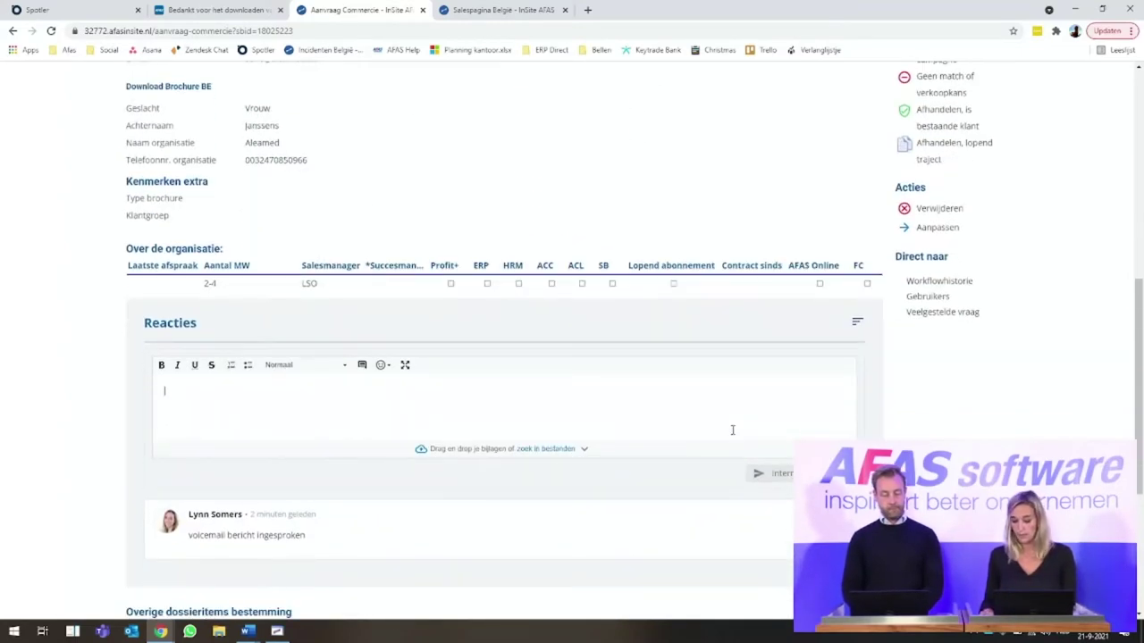
Open the brochure request in the Aanpassen Aanvraag Commercie edit form
{"action": "left_click", "coordinate": [729, 408]}
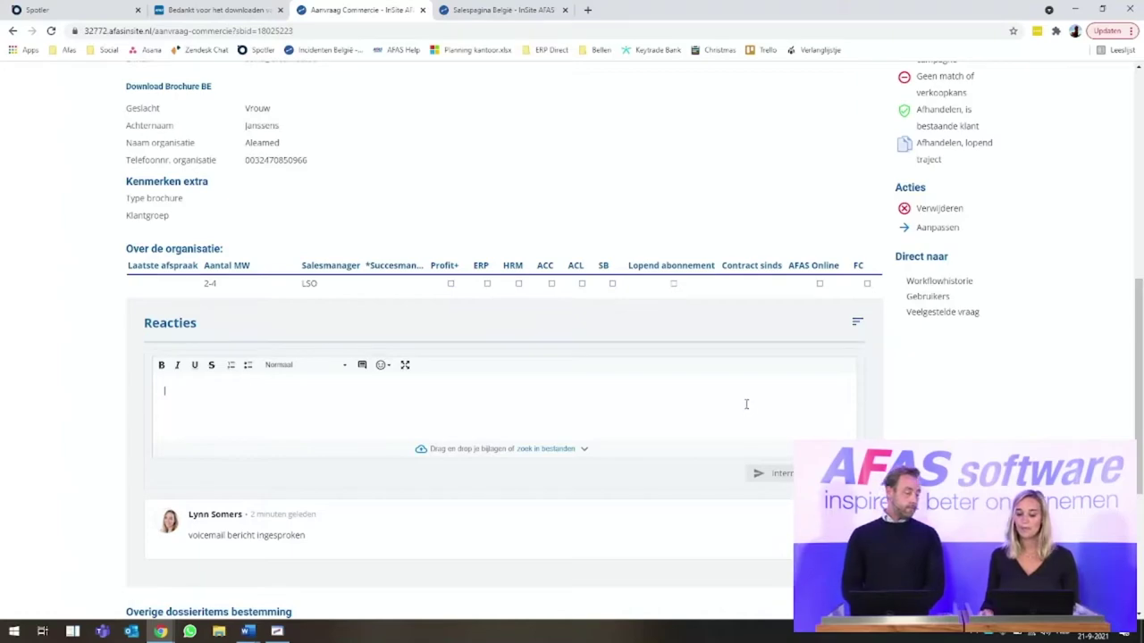
{"action": "left_click", "coordinate": [940, 227]}
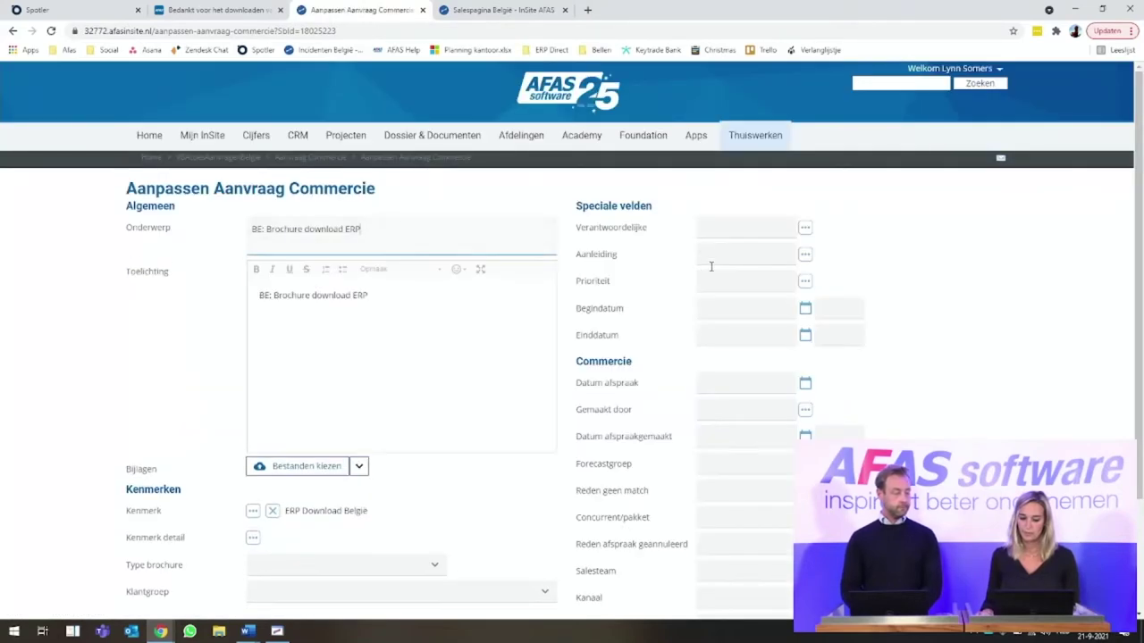
Set Verantwoordelijke to the employee code and Datum afspraak to 21-09-2021
{"action": "left_click", "coordinate": [735, 226]}
{"action": "type", "text": "3"}
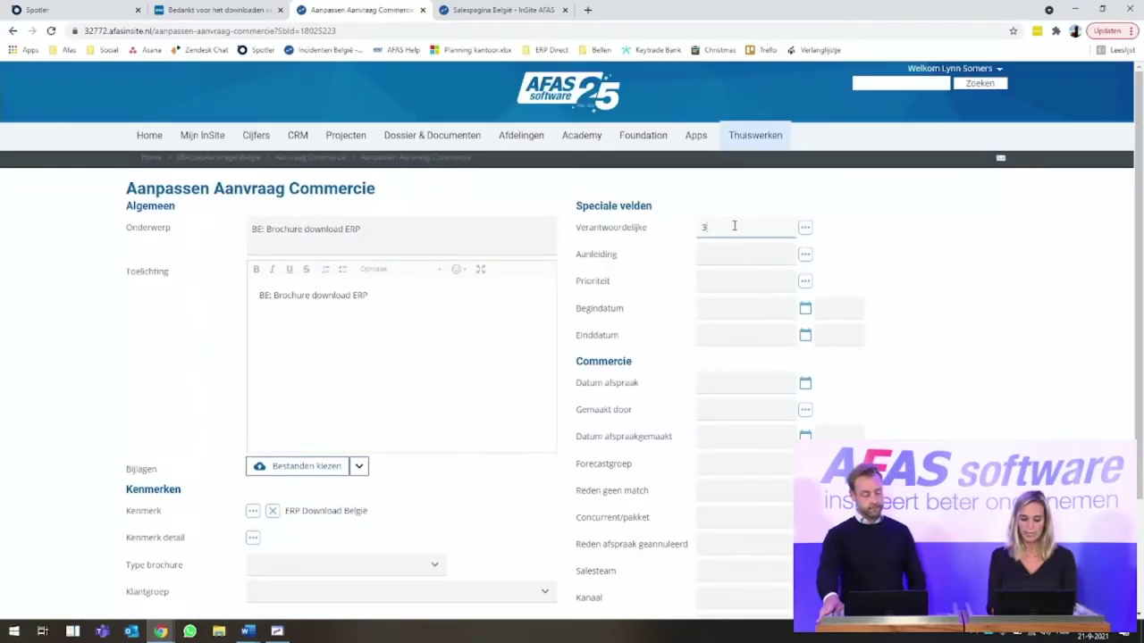
{"action": "type", "text": "2772.Lo"}
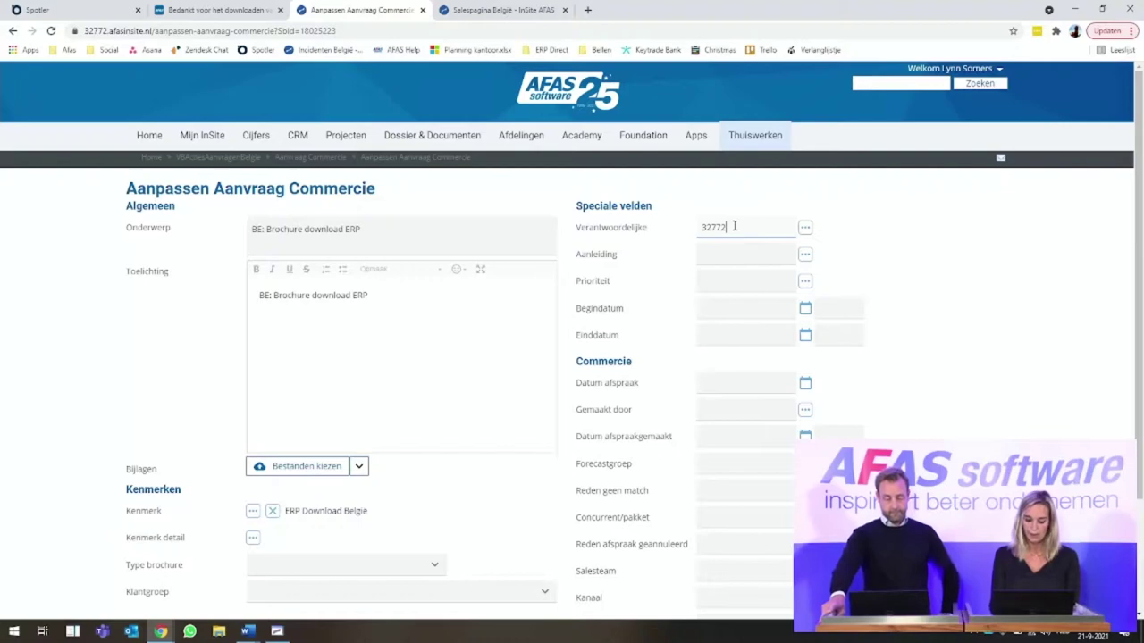
{"action": "left_click", "coordinate": [771, 307]}
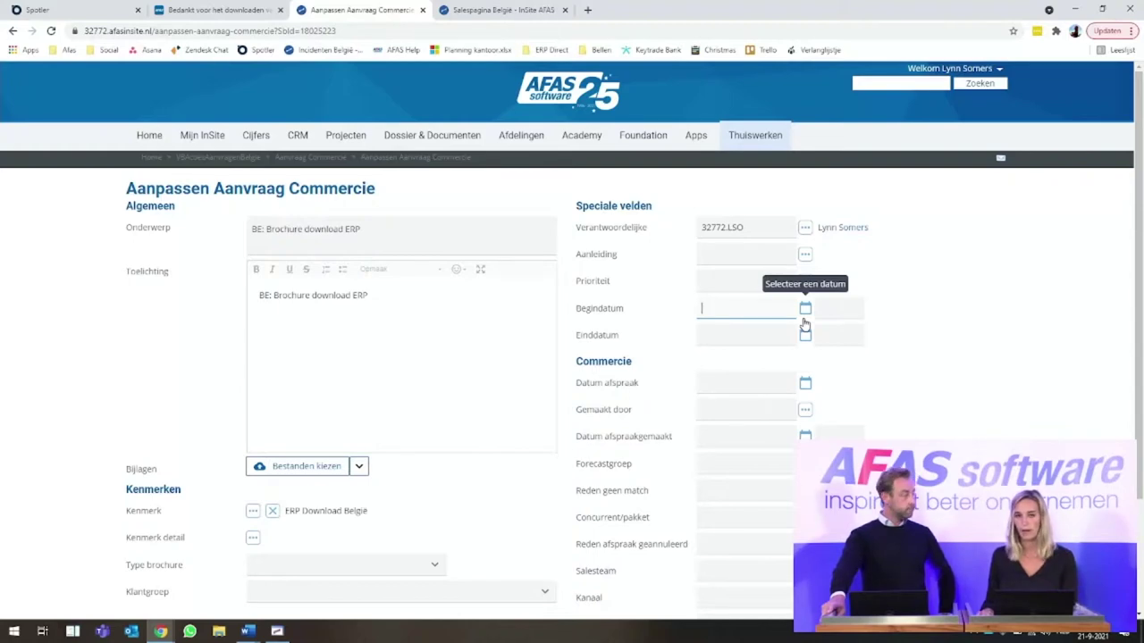
{"action": "scroll", "coordinate": [805, 325], "scroll_direction": "down", "scroll_amount": 2}
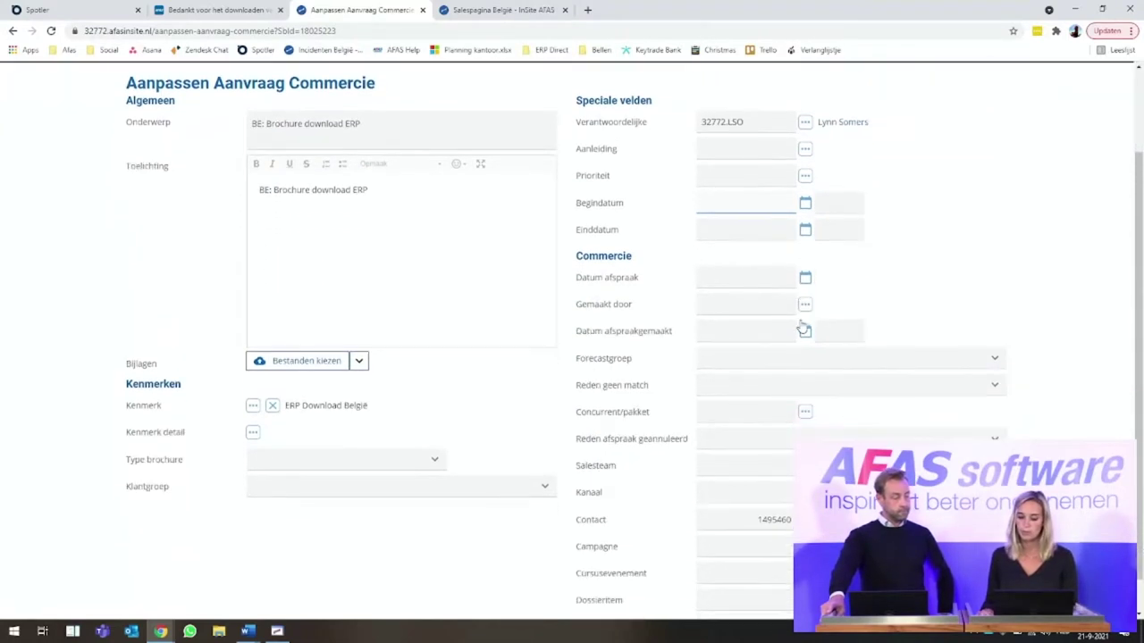
{"action": "left_click", "coordinate": [761, 265]}
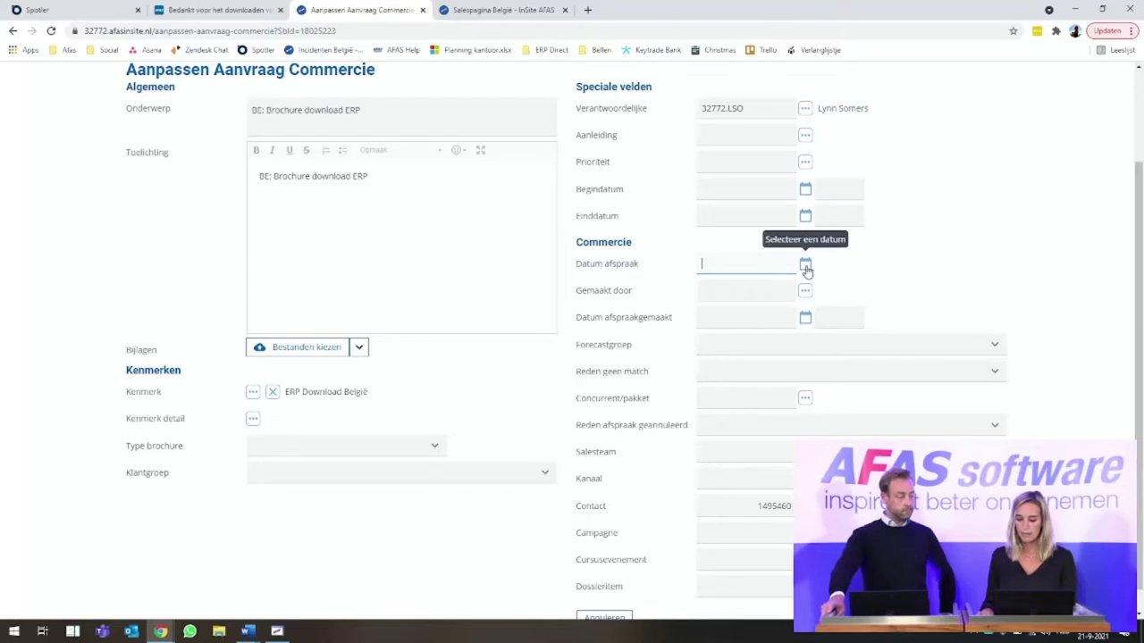
{"action": "left_click", "coordinate": [806, 268]}
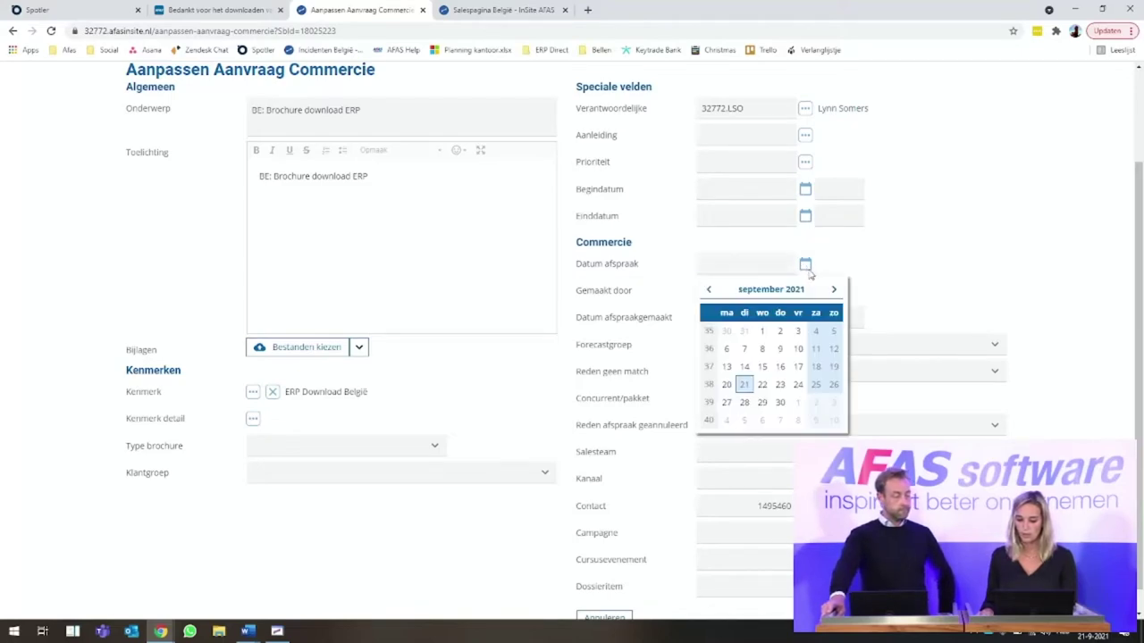
{"action": "left_click", "coordinate": [745, 387]}
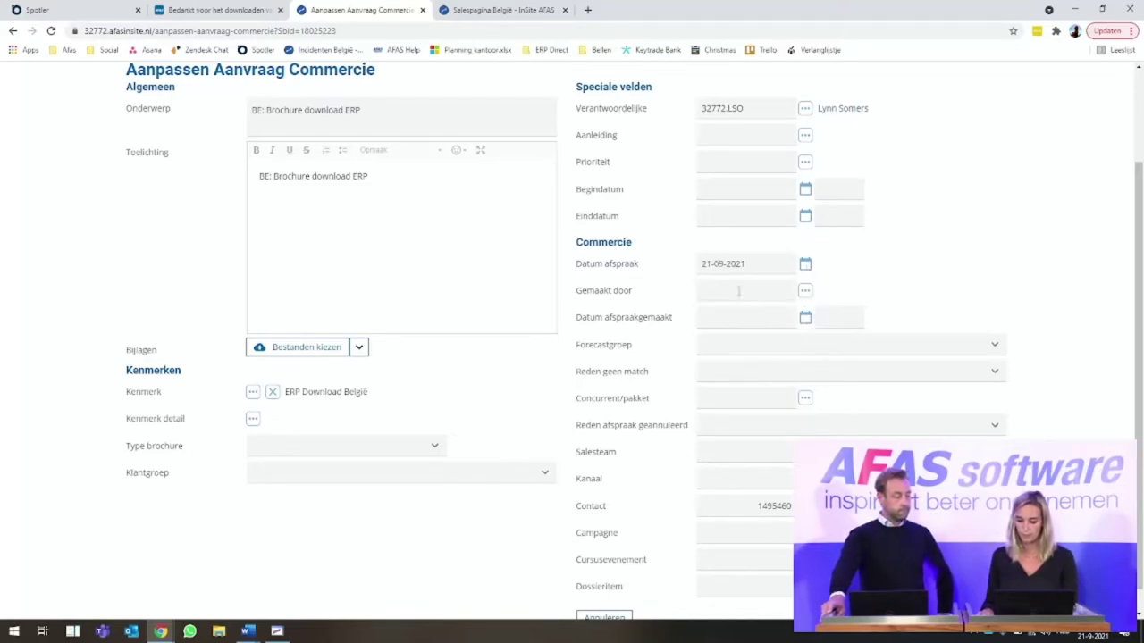
Set Gemaakt door to the same employee and Datum afspraakgemaakt to 21-09-2021
{"action": "left_click", "coordinate": [738, 290]}
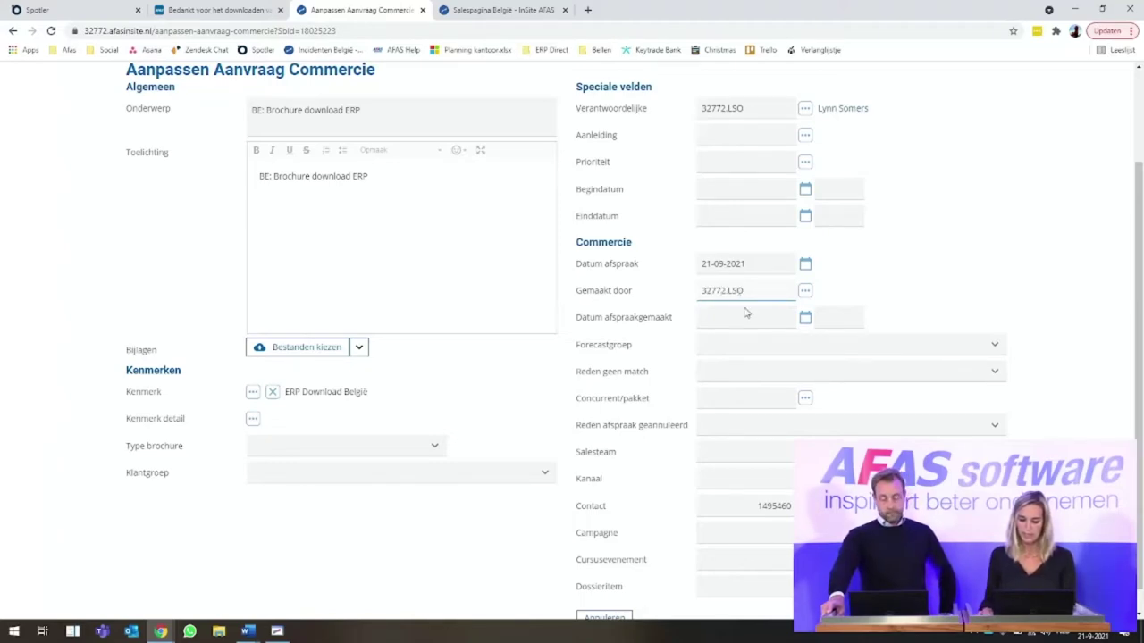
{"action": "left_click", "coordinate": [720, 317]}
{"action": "left_click", "coordinate": [805, 317]}
{"action": "left_click", "coordinate": [755, 435]}
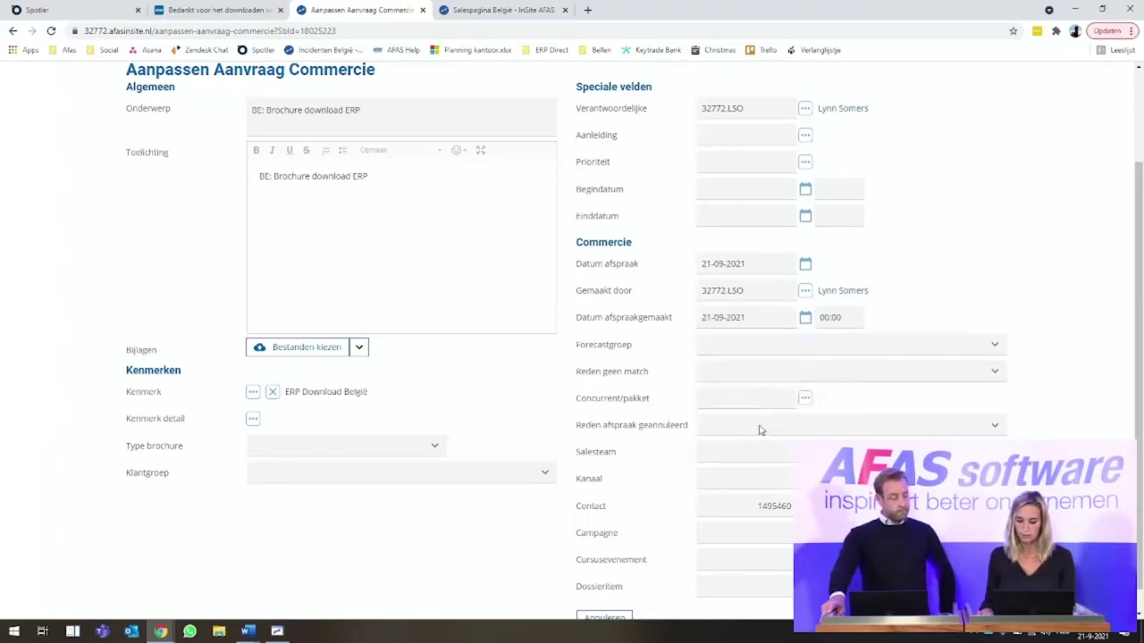
Choose NewBuss. ERP+ as the request's forecast group
{"action": "left_click", "coordinate": [756, 346]}
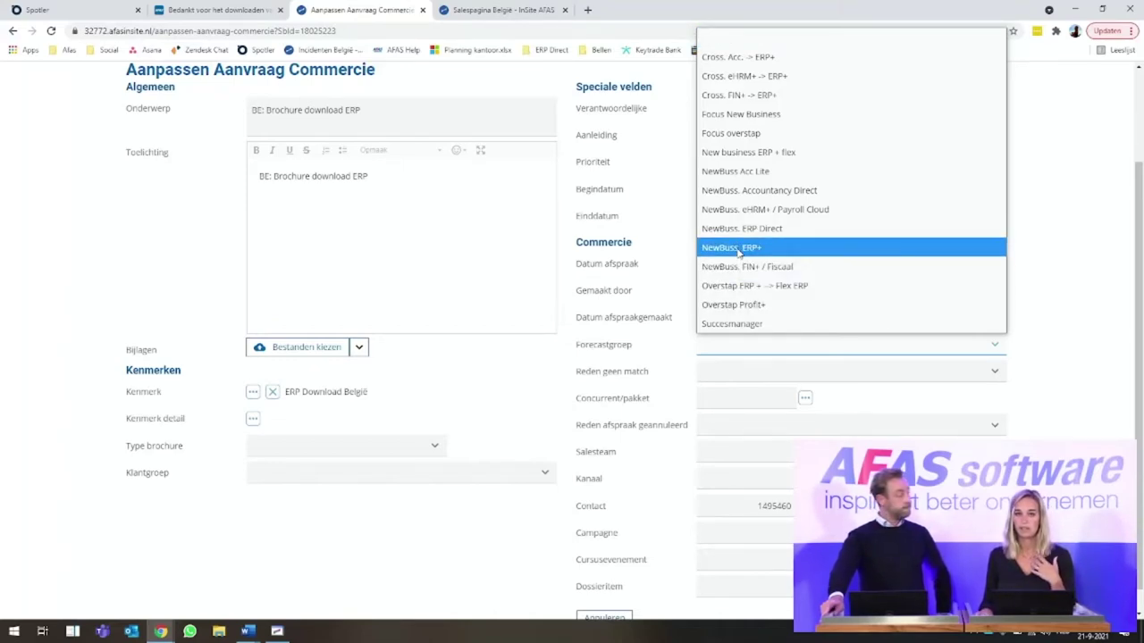
{"action": "left_click", "coordinate": [738, 250]}
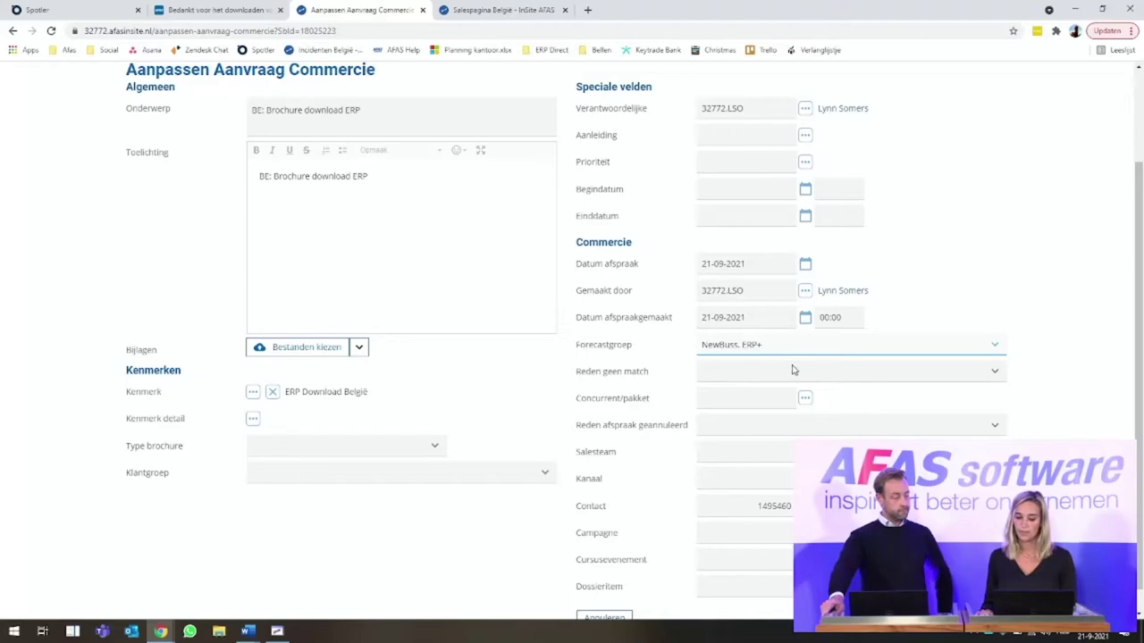
{"action": "scroll", "coordinate": [798, 381], "scroll_direction": "down", "scroll_amount": 1}
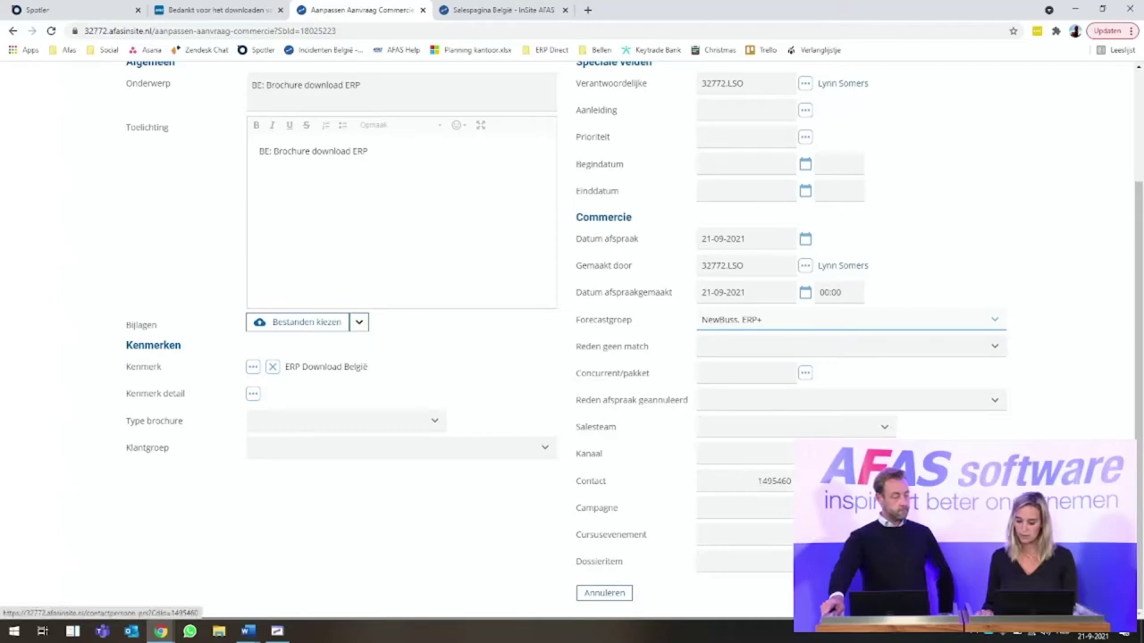
Enter campaign code 1232 in the Campagne field and confirm it
{"action": "left_click", "coordinate": [742, 511]}
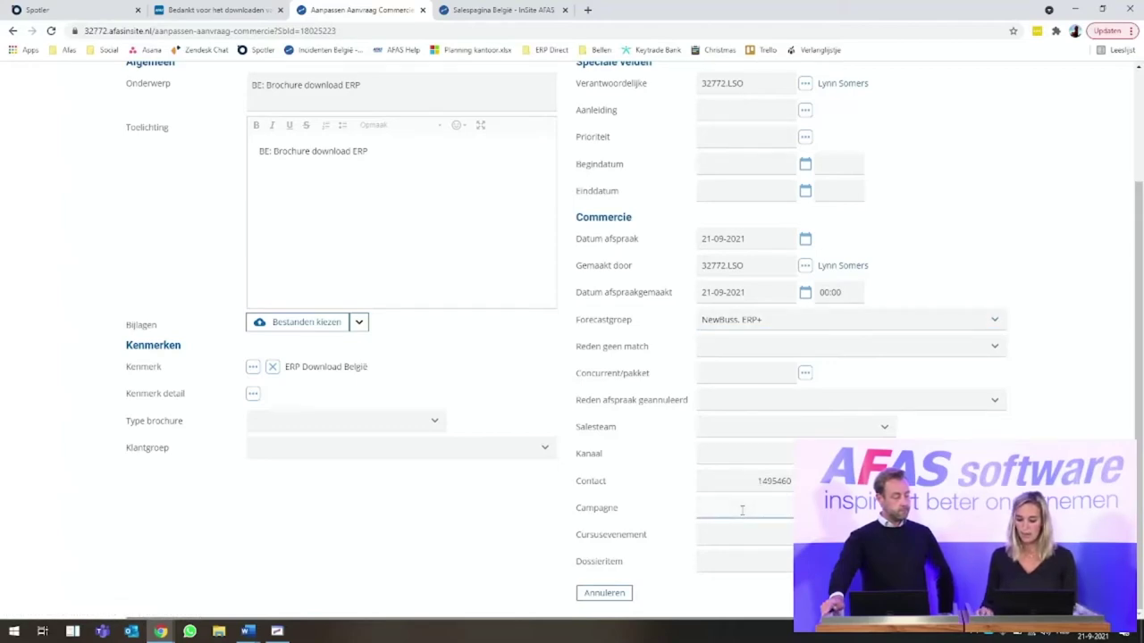
{"action": "type", "text": "1232"}
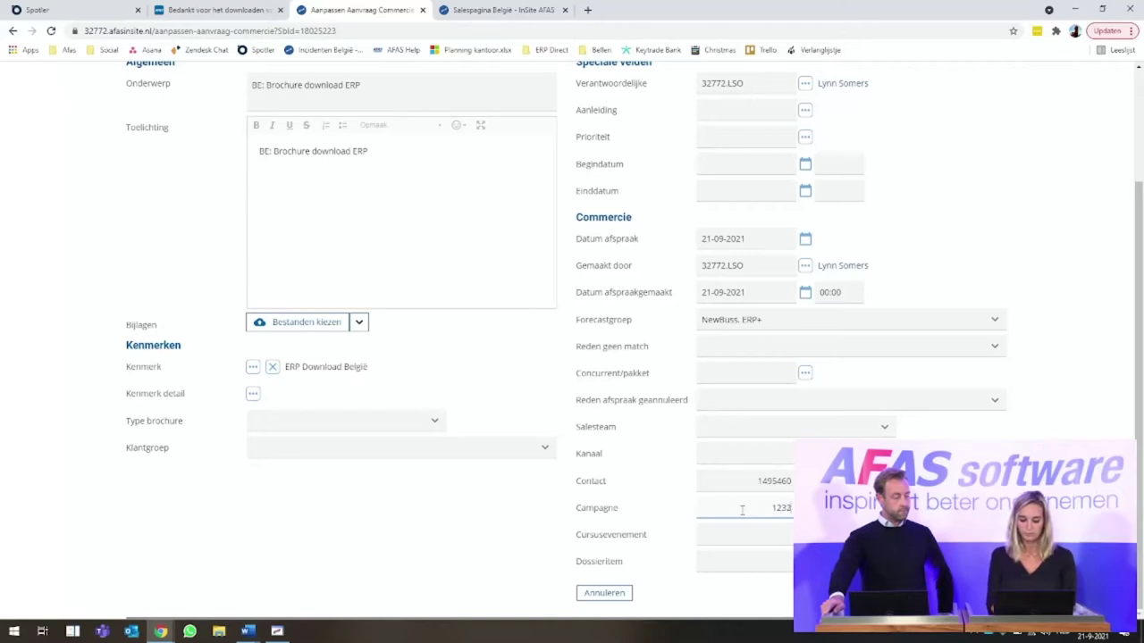
{"action": "key", "text": "Tab"}
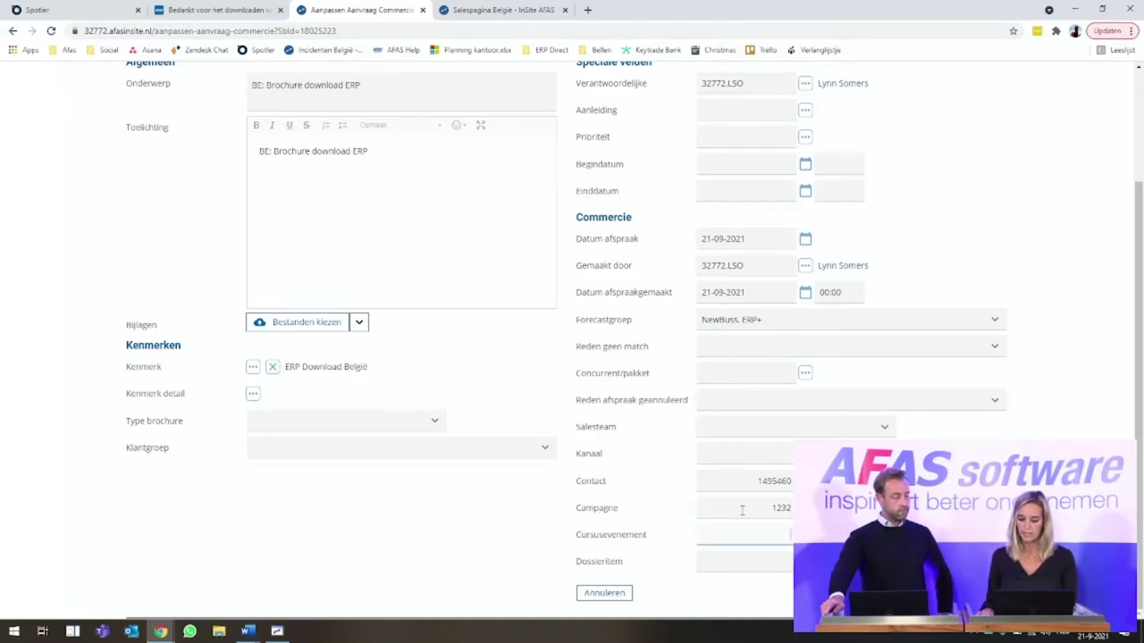
{"action": "left_click", "coordinate": [741, 510]}
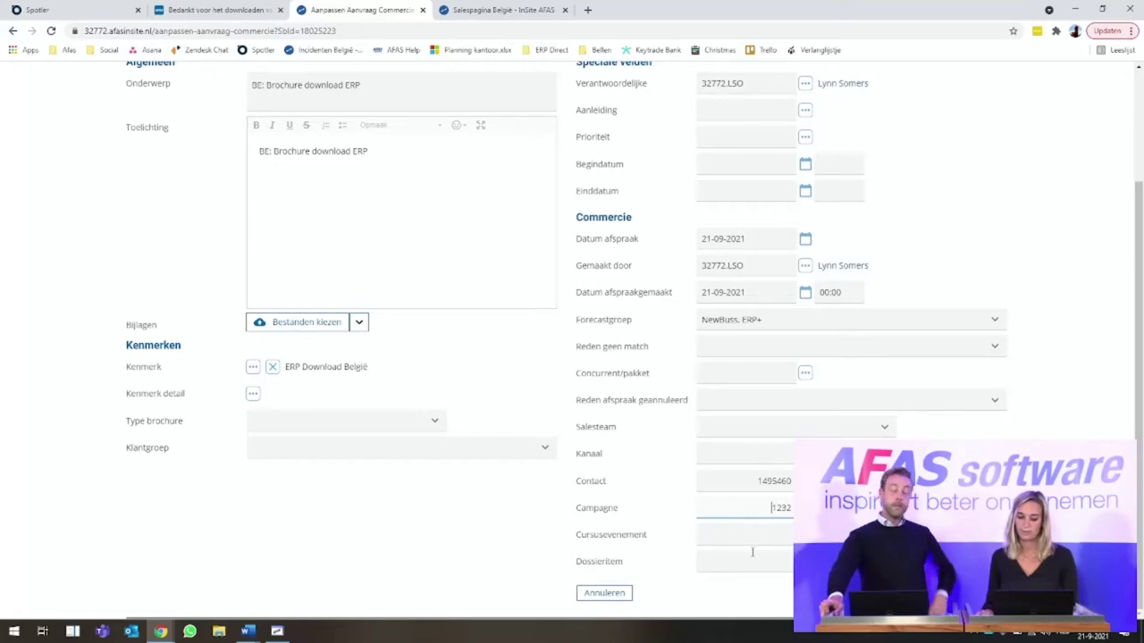
{"action": "left_click", "coordinate": [756, 540]}
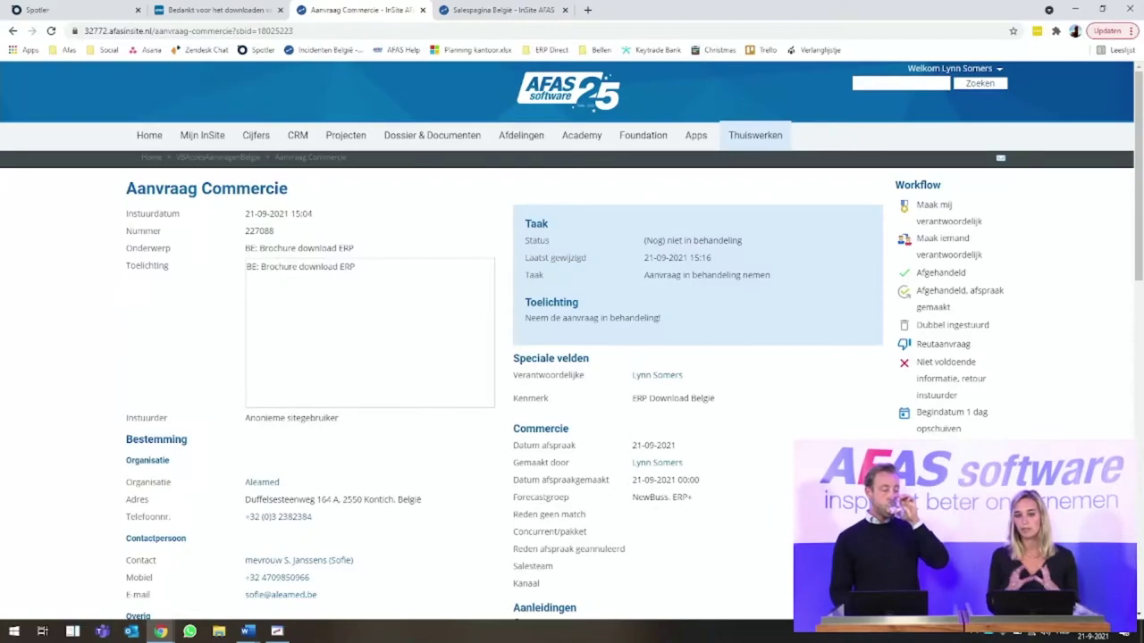
Scroll down the saved request to check campaign BE: Downloads ERP and the 21-09-2021 dates
{"action": "scroll", "coordinate": [756, 470], "scroll_direction": "down", "scroll_amount": 2}
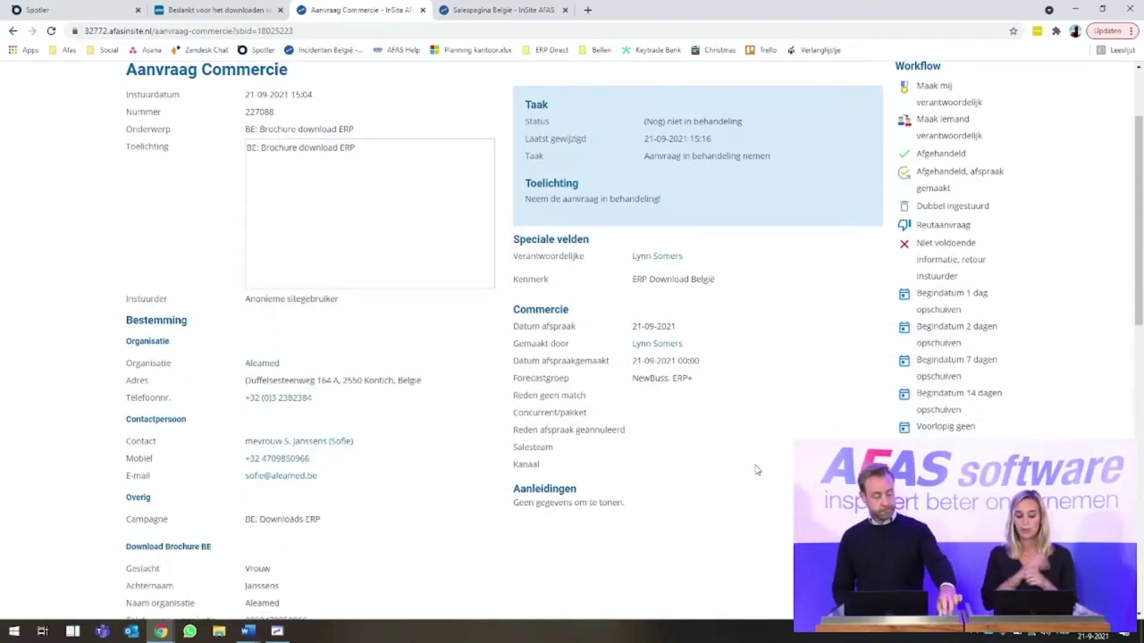
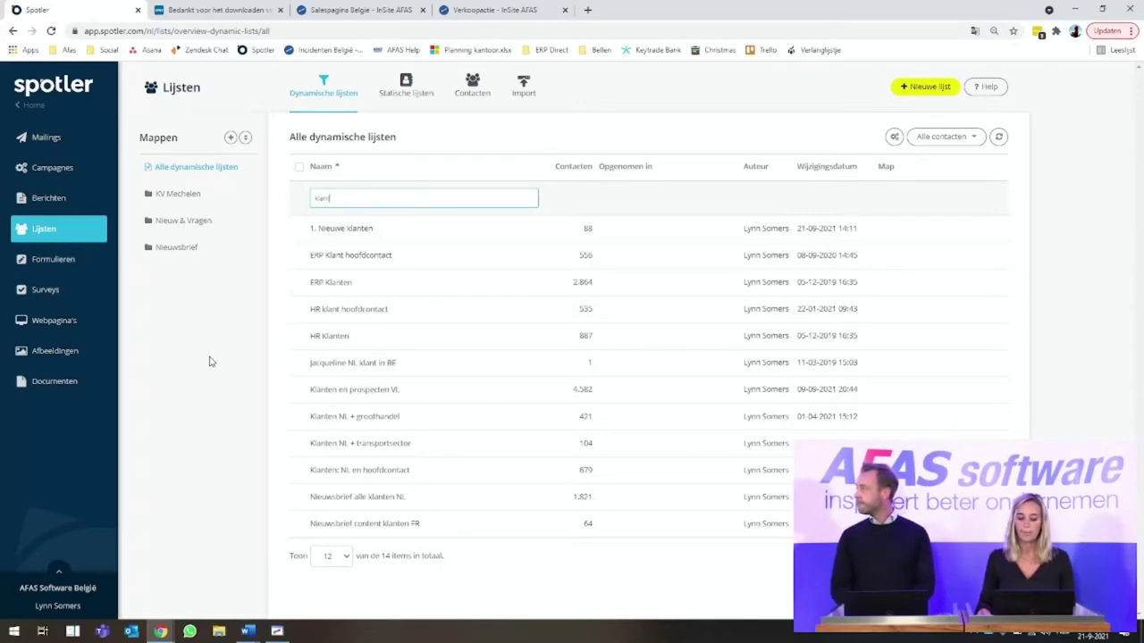
View the '1. Nieuwe klanten' dynamic list, whose funnel narrows 16,677 contacts to 89
{"action": "type", "text": "t"}
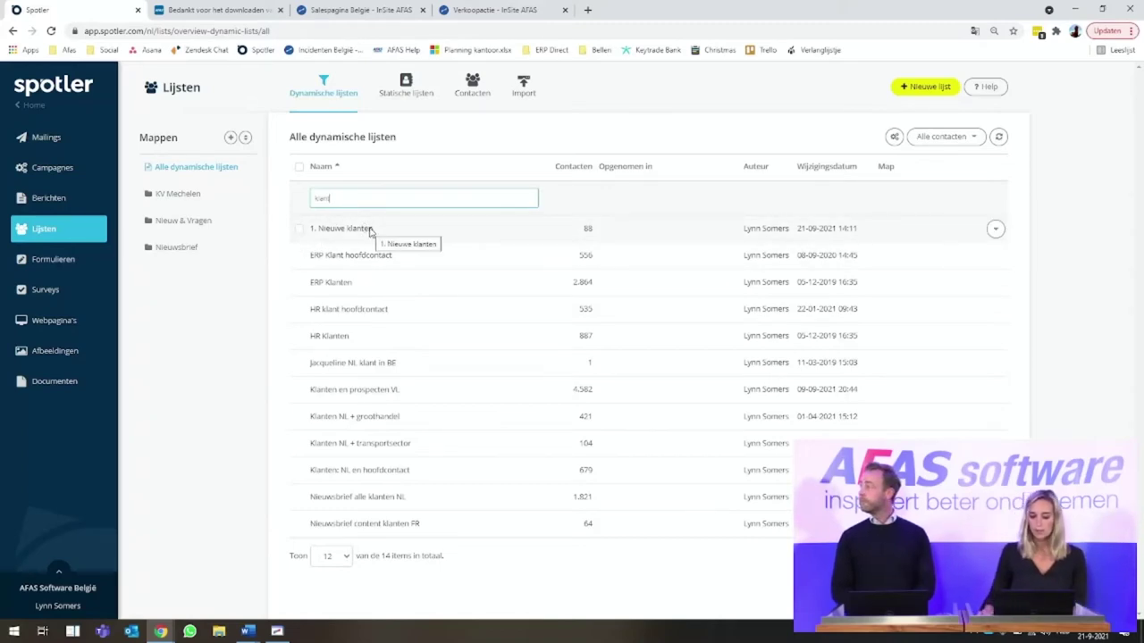
{"action": "left_click", "coordinate": [370, 229]}
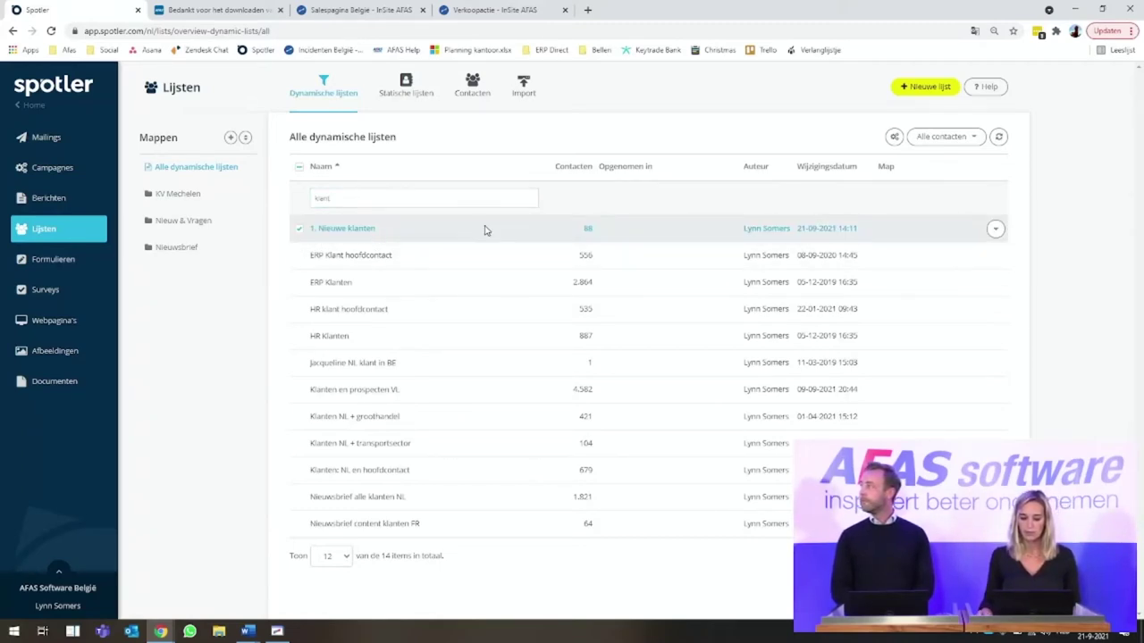
{"action": "left_click", "coordinate": [996, 229]}
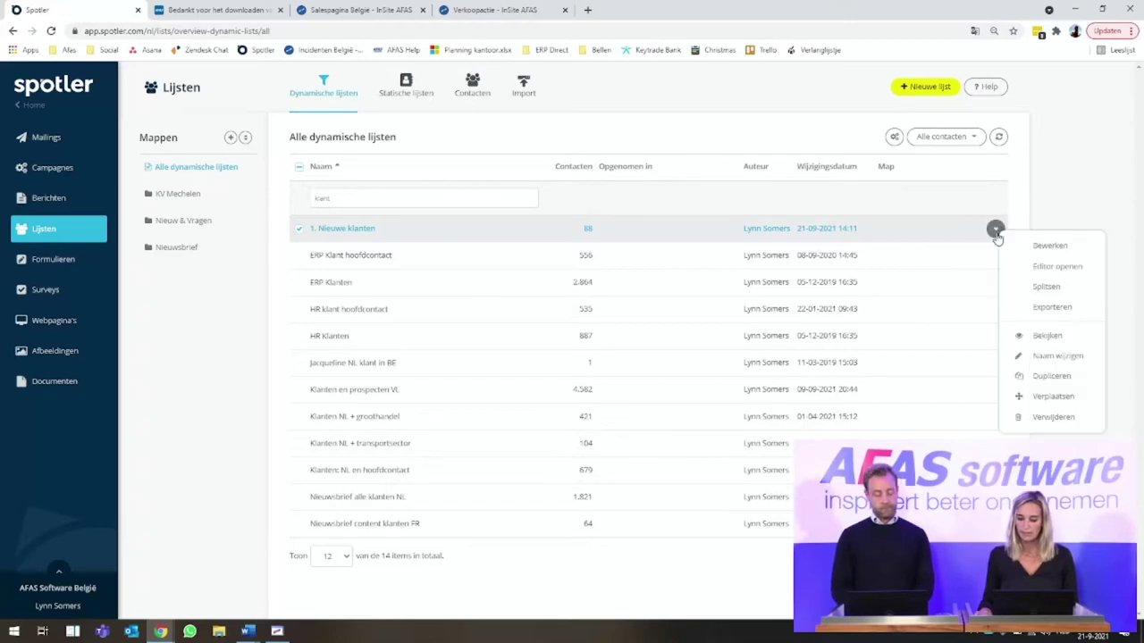
{"action": "left_click", "coordinate": [1041, 336]}
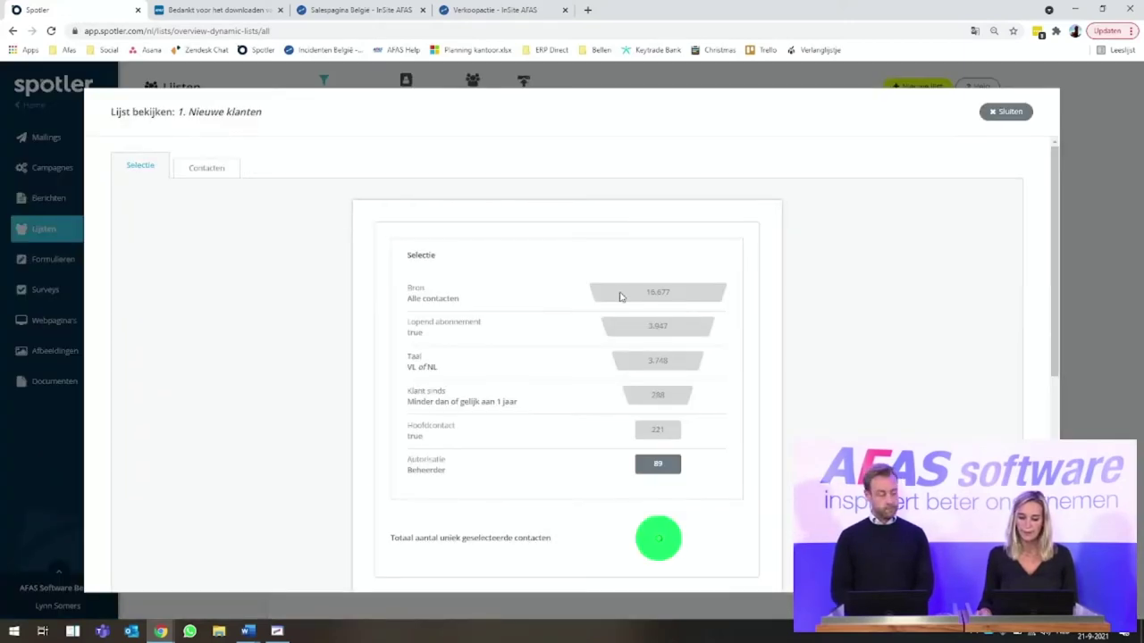
Review the Selectie and Uitsluiting funnels (89 minus 1 leaves 88 contacts) and close the view
{"action": "scroll", "coordinate": [636, 250], "scroll_direction": "down", "scroll_amount": 1}
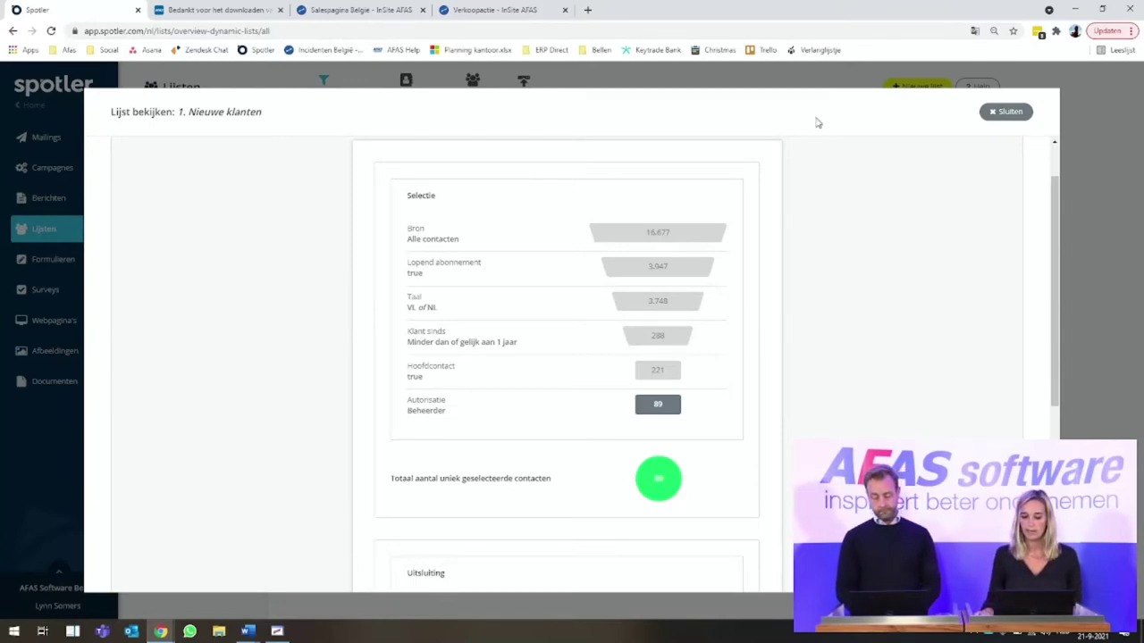
{"action": "scroll", "coordinate": [801, 310], "scroll_direction": "down", "scroll_amount": 2}
{"action": "scroll", "coordinate": [803, 310], "scroll_direction": "down", "scroll_amount": 2}
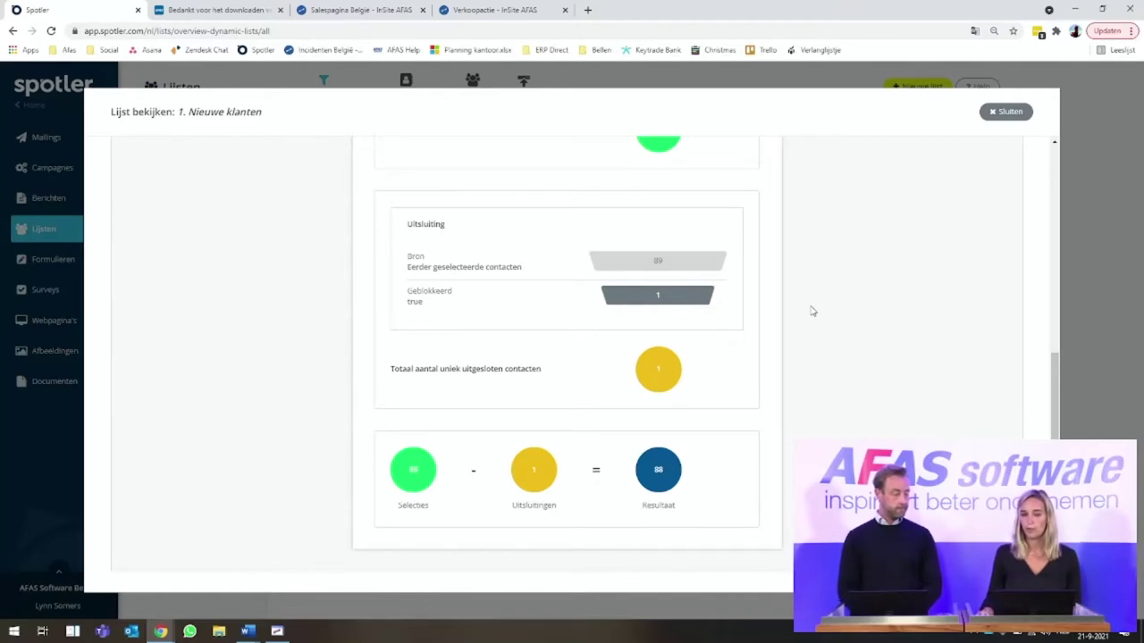
{"action": "scroll", "coordinate": [816, 313], "scroll_direction": "up", "scroll_amount": 5}
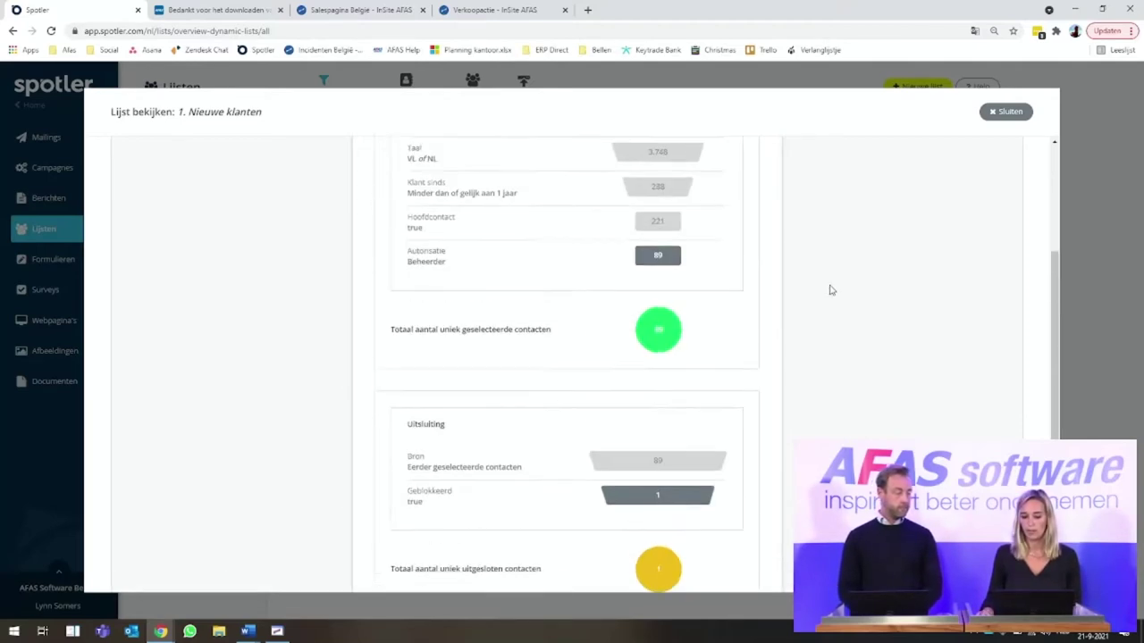
{"action": "left_click", "coordinate": [992, 114]}
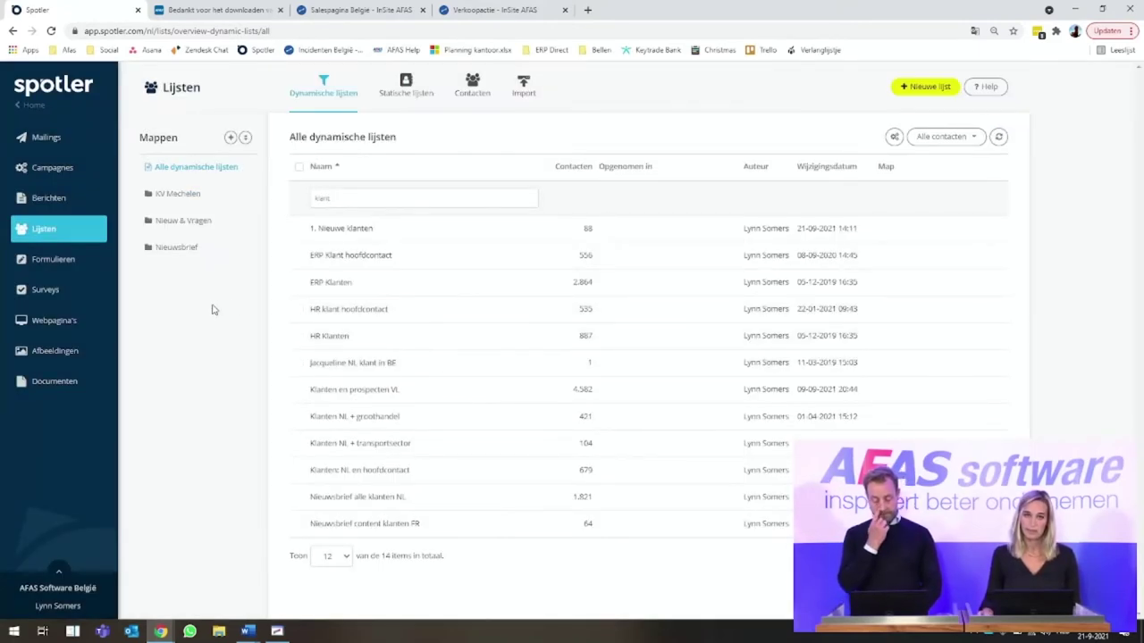
Open the '2021_september update' newsletter from Berichten in the message editor
{"action": "left_click", "coordinate": [61, 204]}
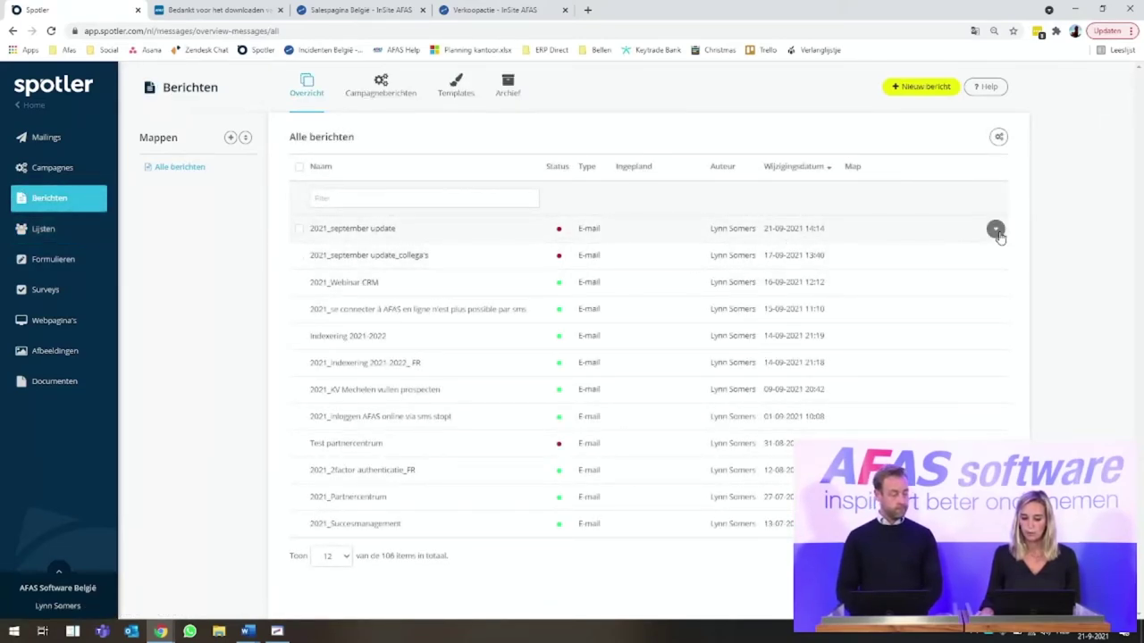
{"action": "left_click", "coordinate": [995, 231]}
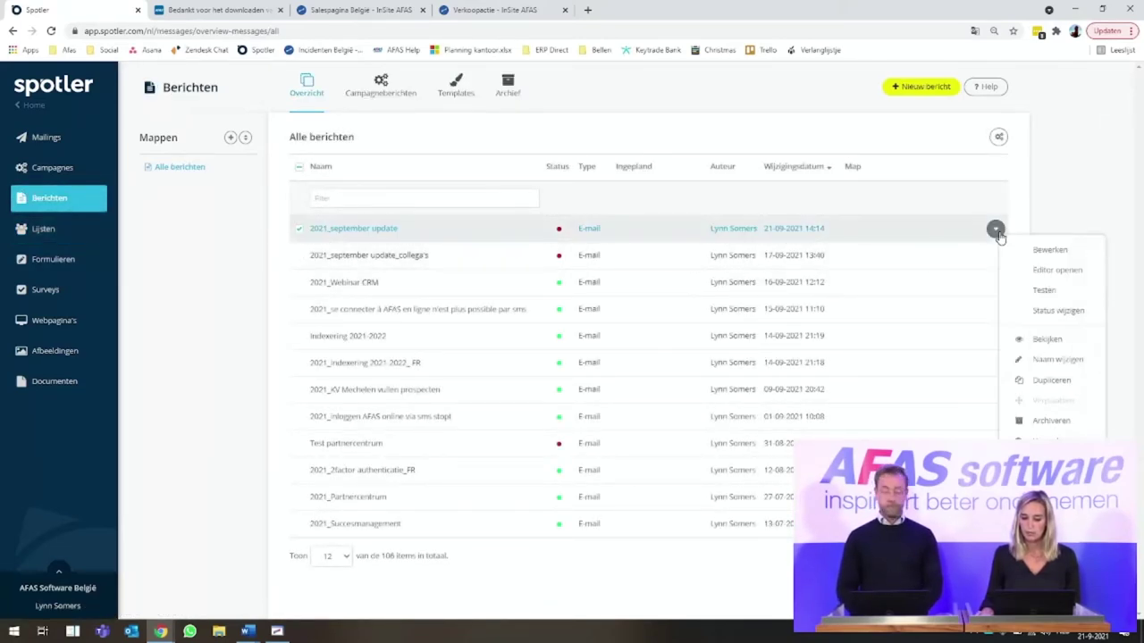
{"action": "left_click", "coordinate": [1056, 270]}
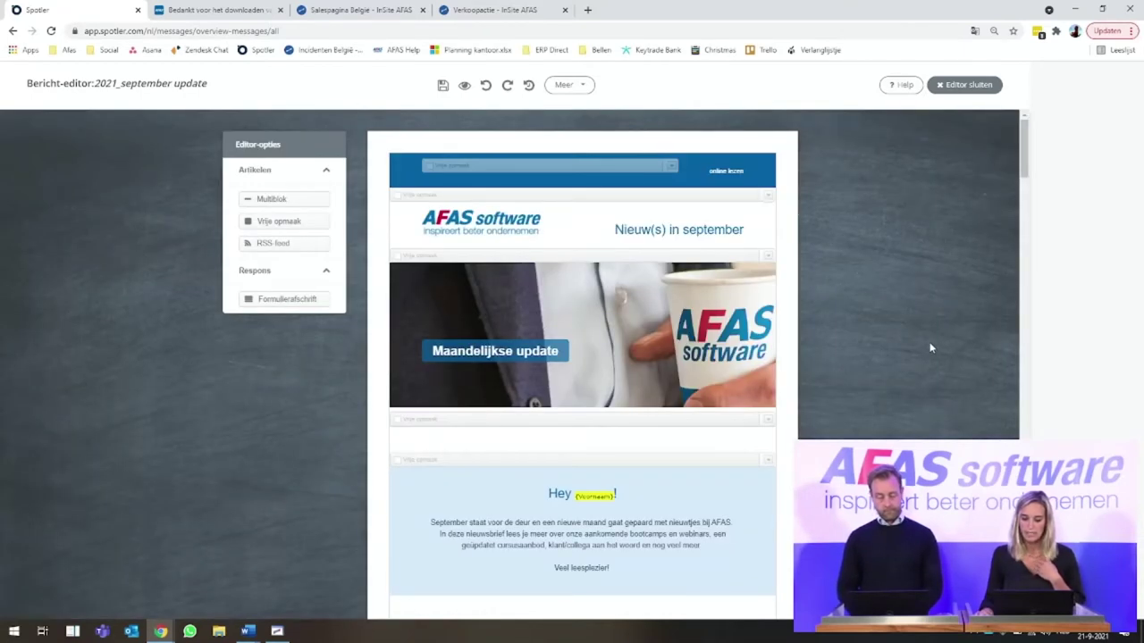
Add an empty Vrije opmaak article below the header and preview the message in desktop view
{"action": "scroll", "coordinate": [929, 347], "scroll_direction": "down", "scroll_amount": 1}
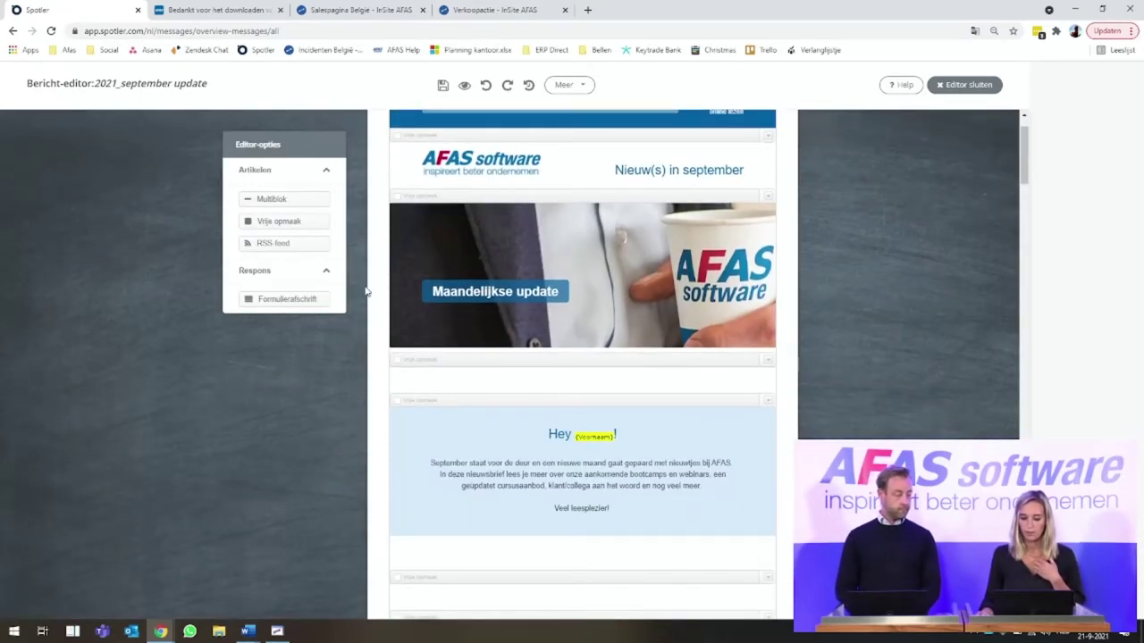
{"action": "left_click_drag", "start_coordinate": [268, 220], "coordinate": [506, 228]}
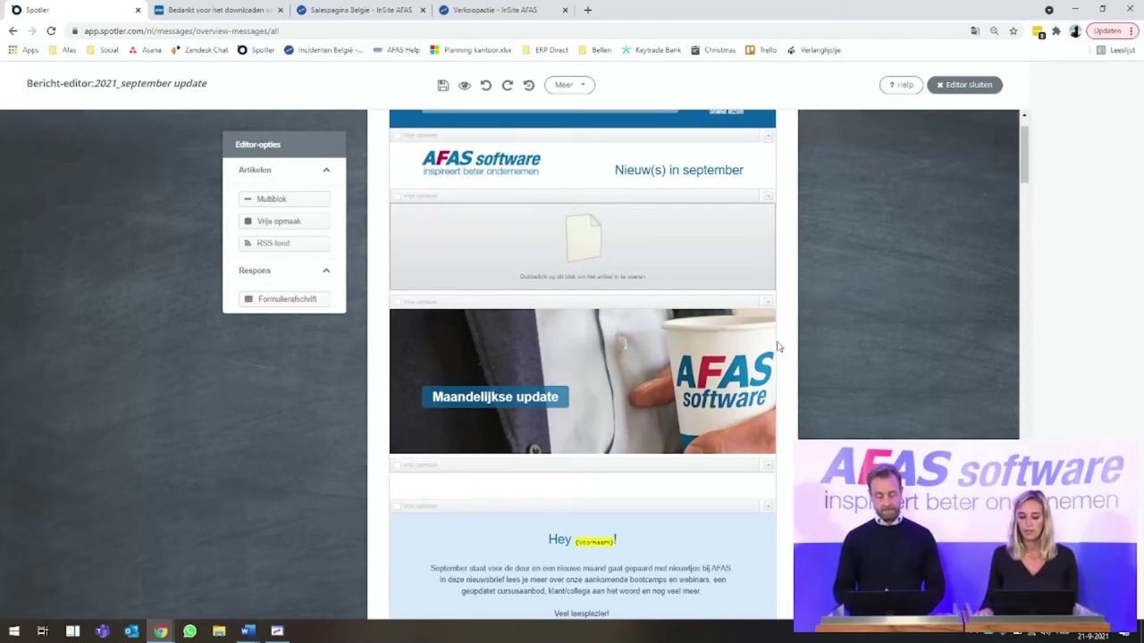
{"action": "scroll", "coordinate": [778, 346], "scroll_direction": "down", "scroll_amount": 1}
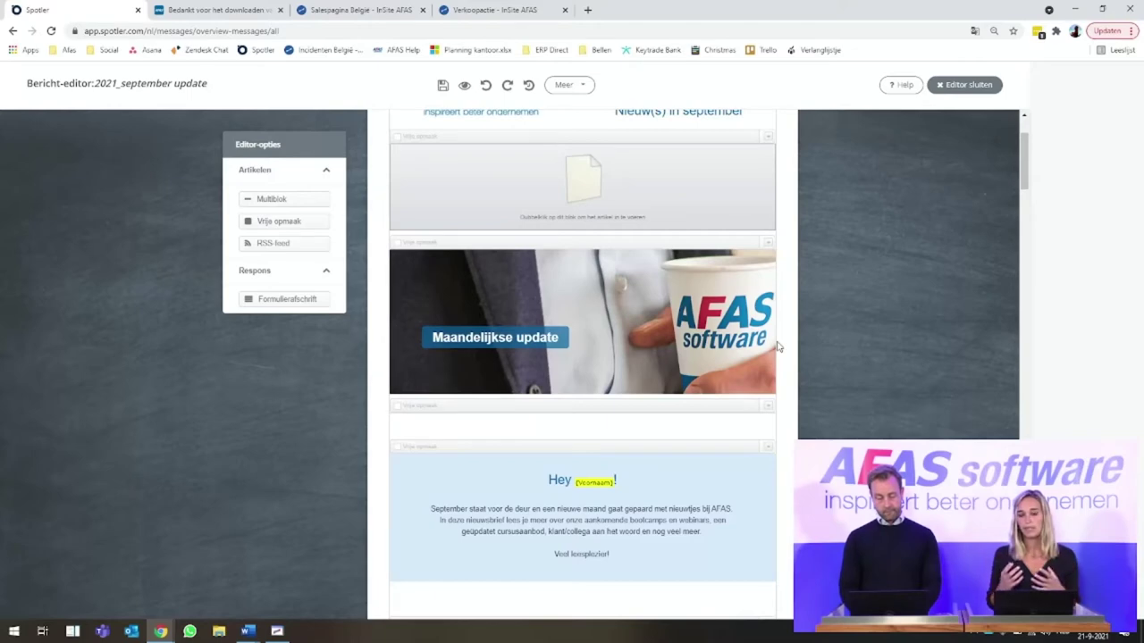
{"action": "scroll", "coordinate": [790, 337], "scroll_direction": "down", "scroll_amount": 2}
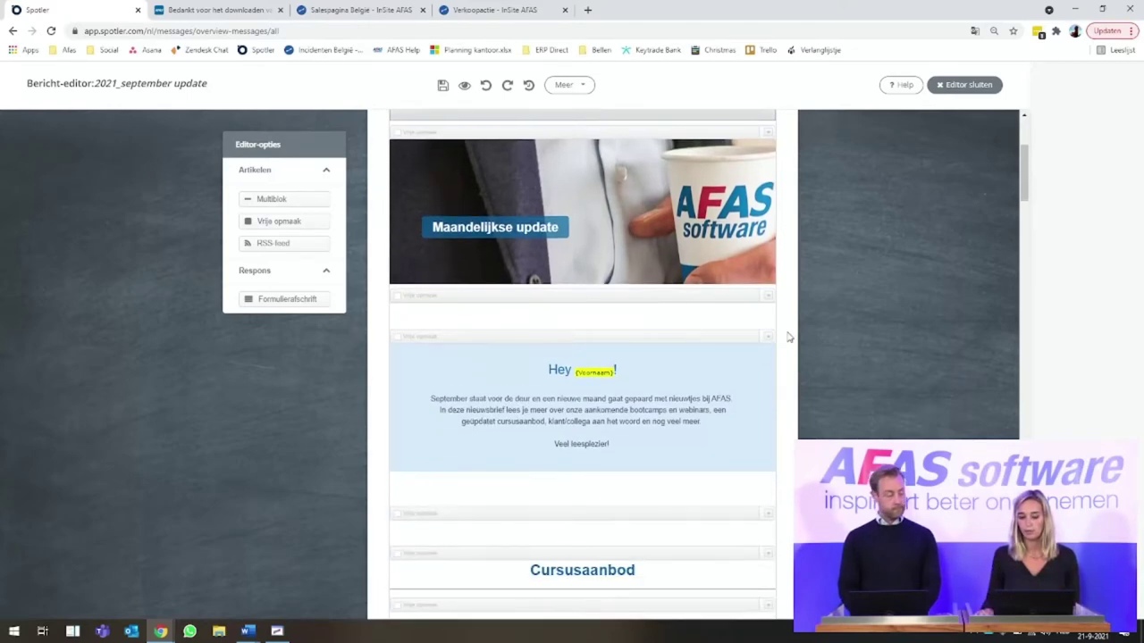
{"action": "scroll", "coordinate": [790, 337], "scroll_direction": "down", "scroll_amount": 1}
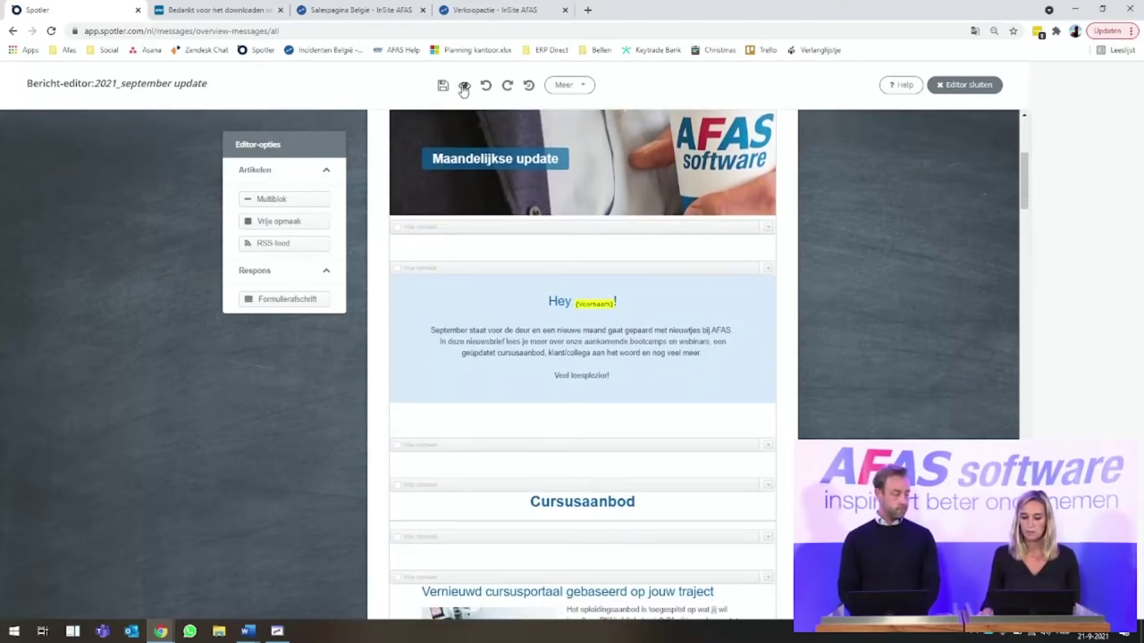
{"action": "left_click", "coordinate": [463, 87]}
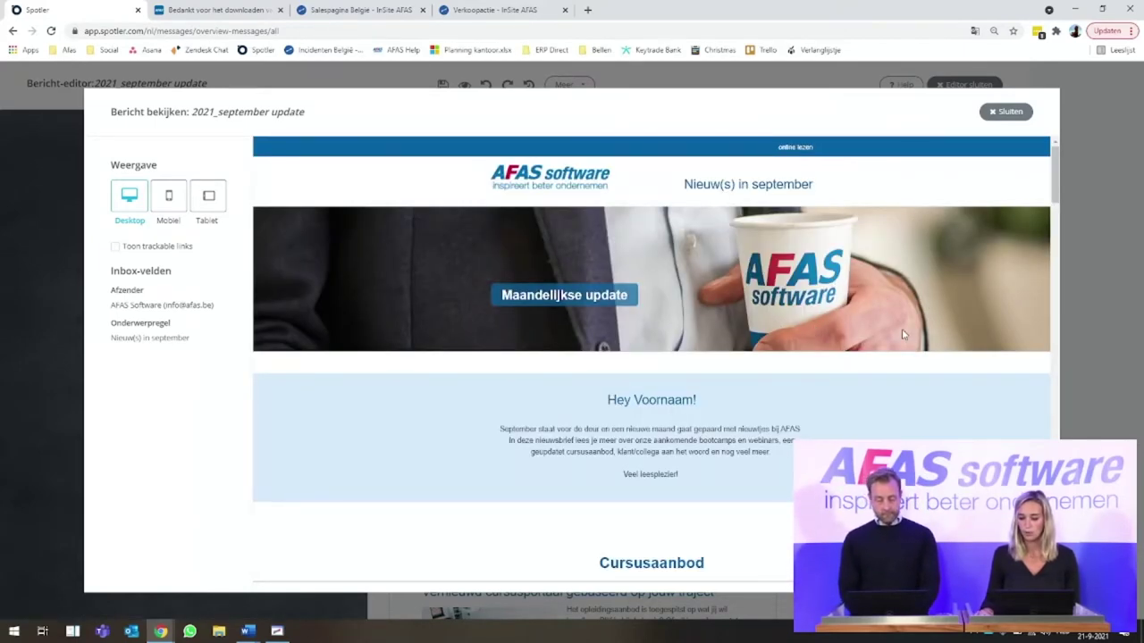
Scroll through the newsletter preview, close it, and exit the editor without saving
{"action": "scroll", "coordinate": [903, 334], "scroll_direction": "down", "scroll_amount": 5}
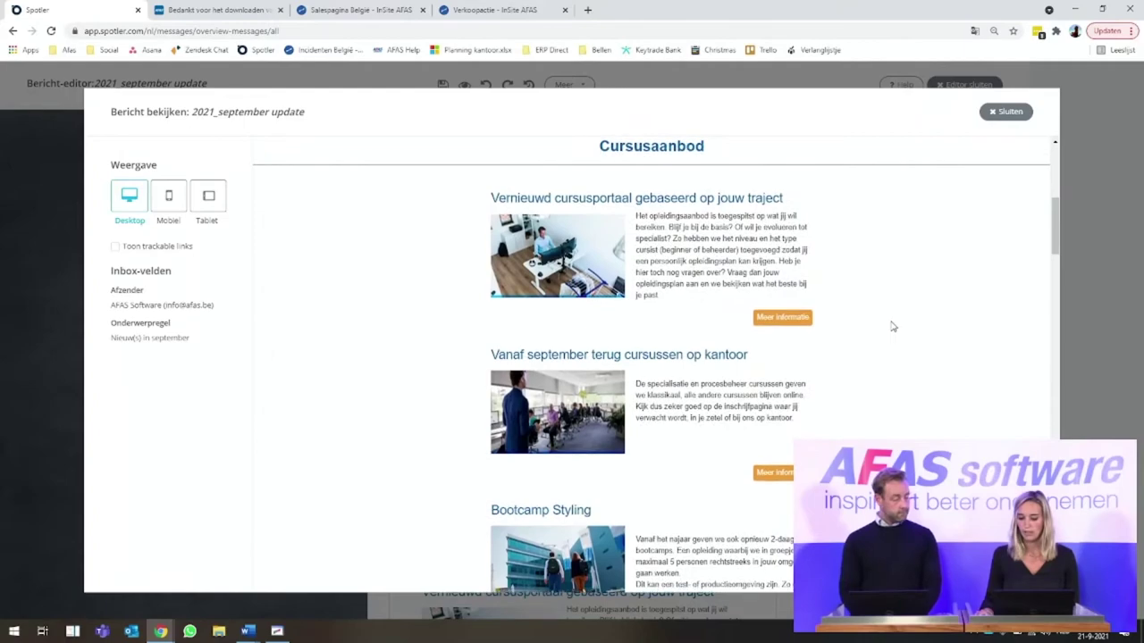
{"action": "scroll", "coordinate": [892, 327], "scroll_direction": "down", "scroll_amount": 2}
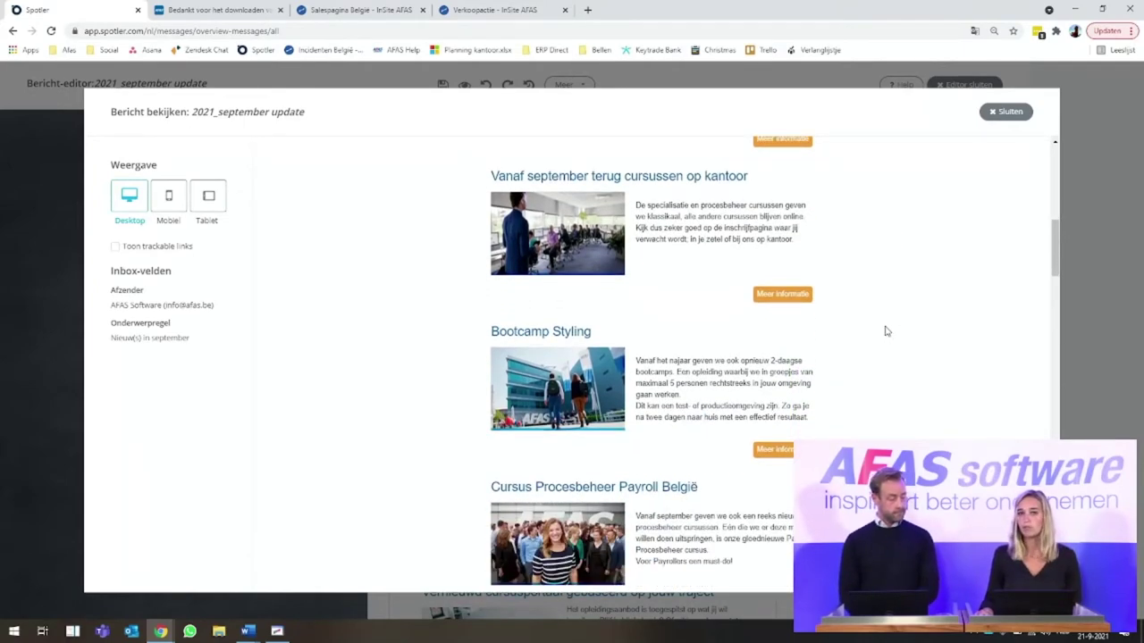
{"action": "scroll", "coordinate": [885, 332], "scroll_direction": "down", "scroll_amount": 3}
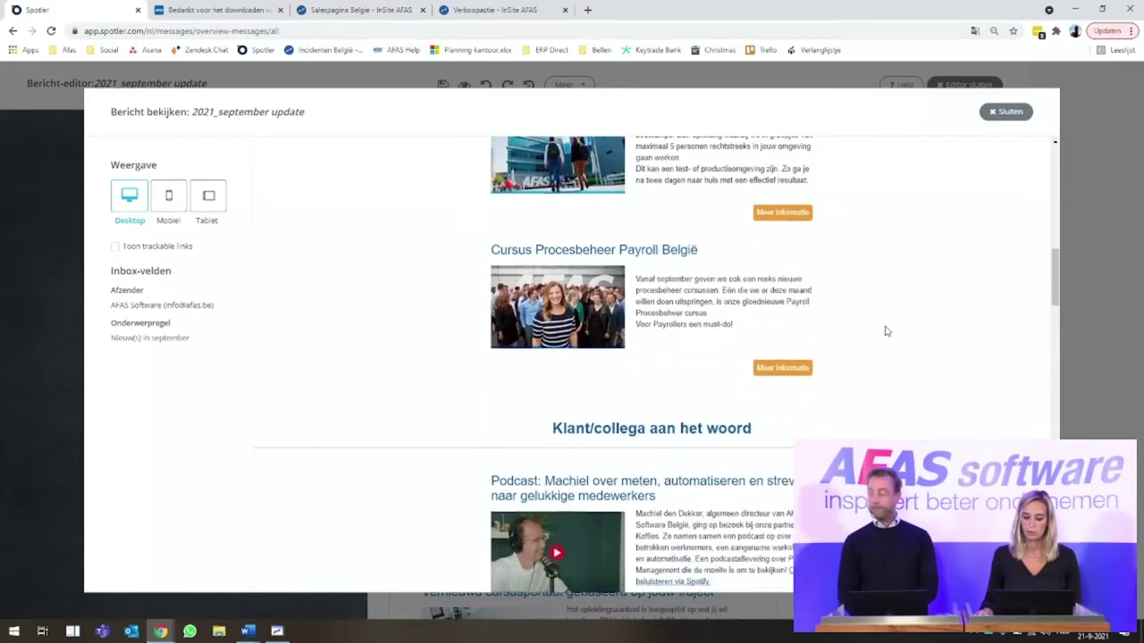
{"action": "left_click", "coordinate": [1012, 112]}
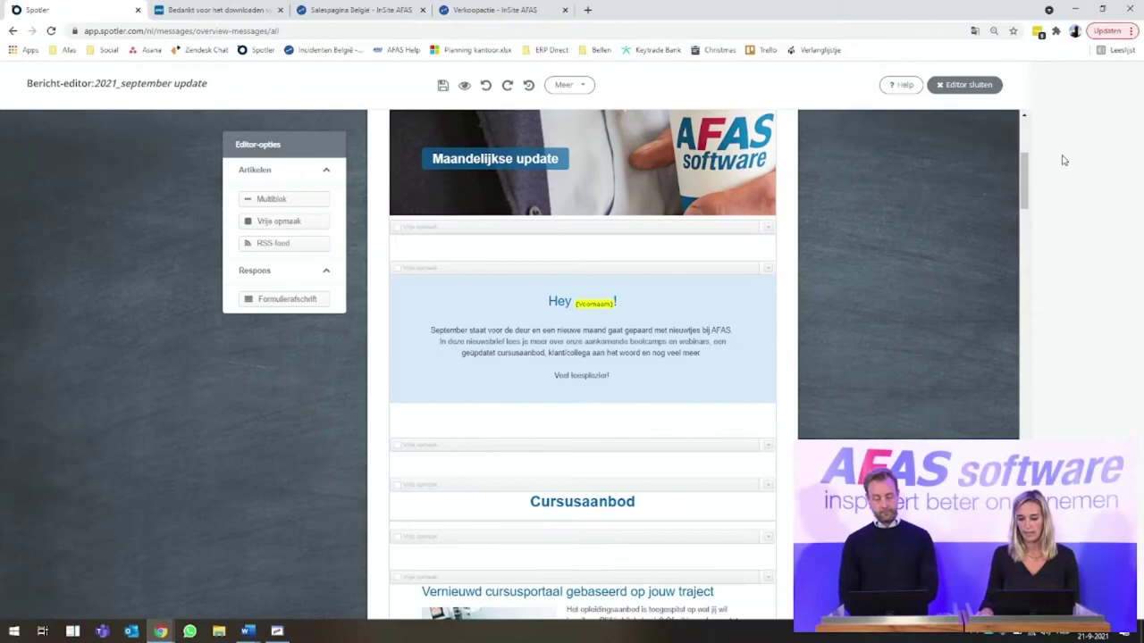
{"action": "left_click", "coordinate": [964, 87]}
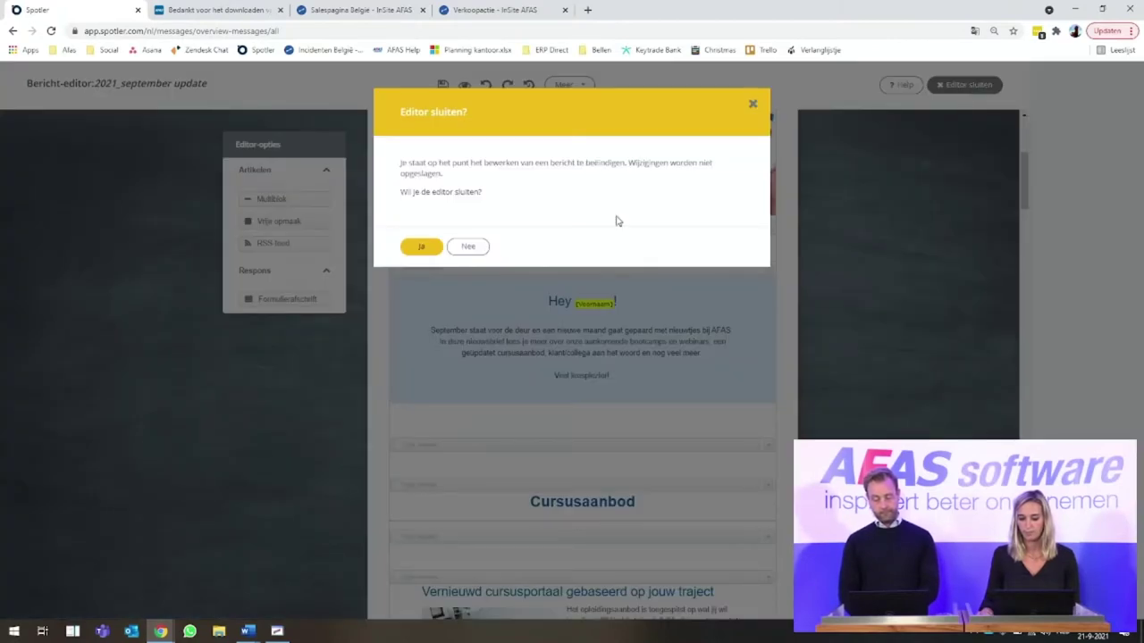
{"action": "left_click", "coordinate": [421, 248]}
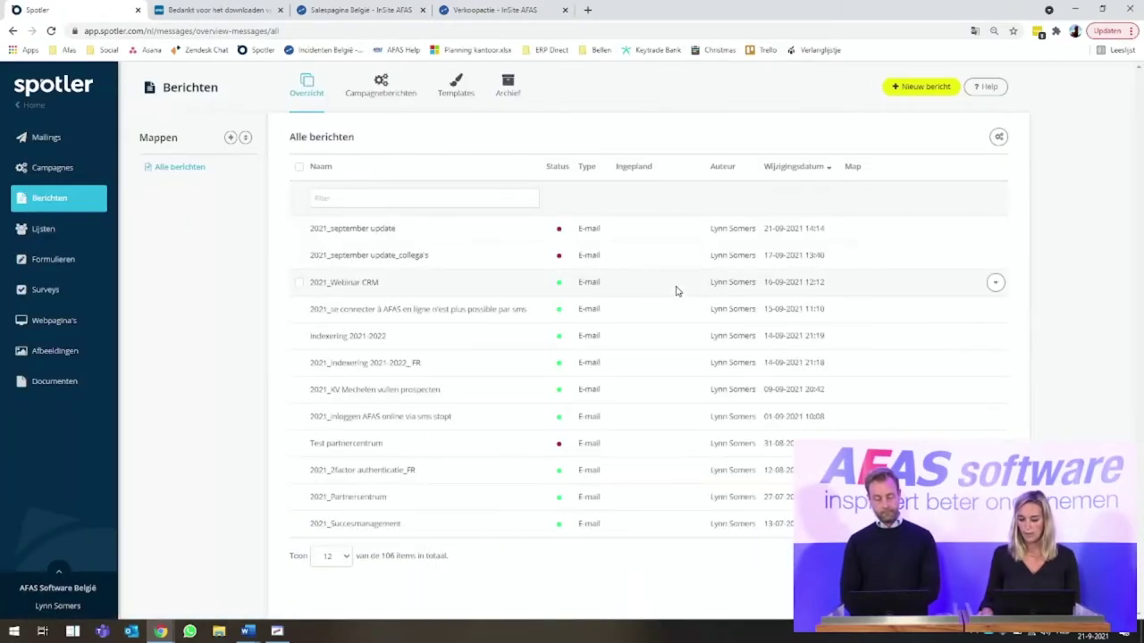